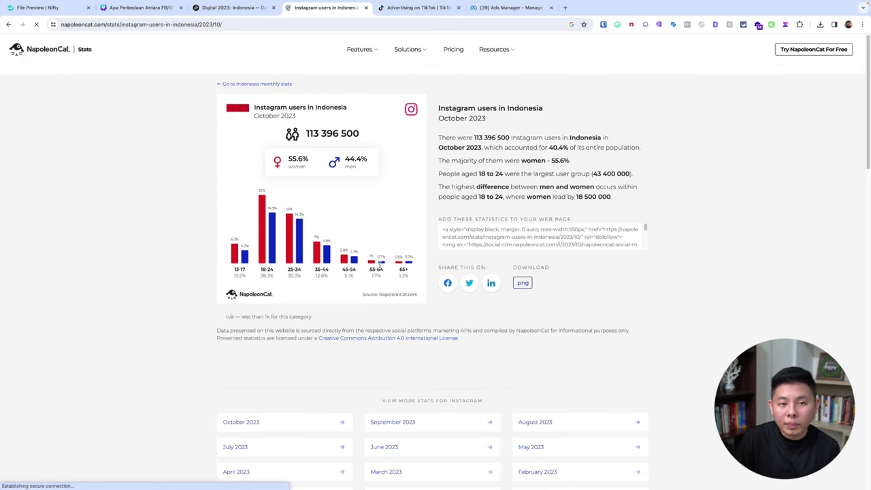
Step: Underline the October 2023 total of Instagram users in Indonesia with the screen annotation tool, and clear the mark
key("ctrl+alt+a")
left_click_drag(289, 146, 393, 147)
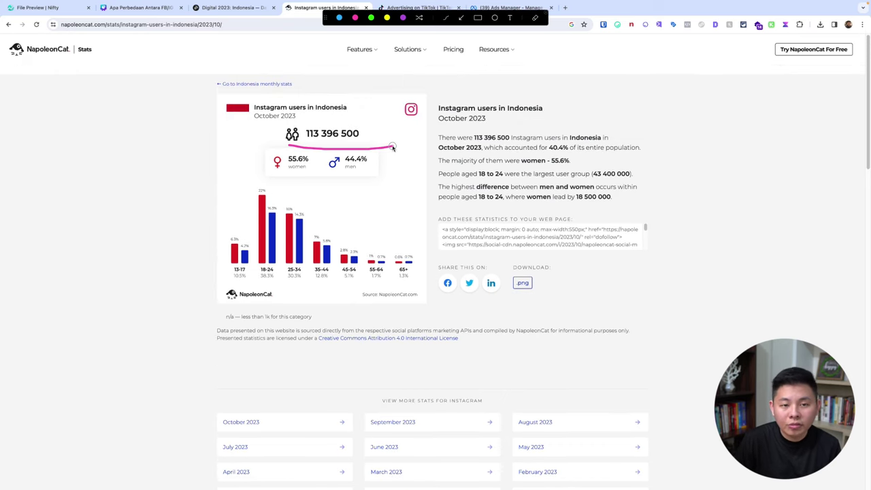
key("Escape")
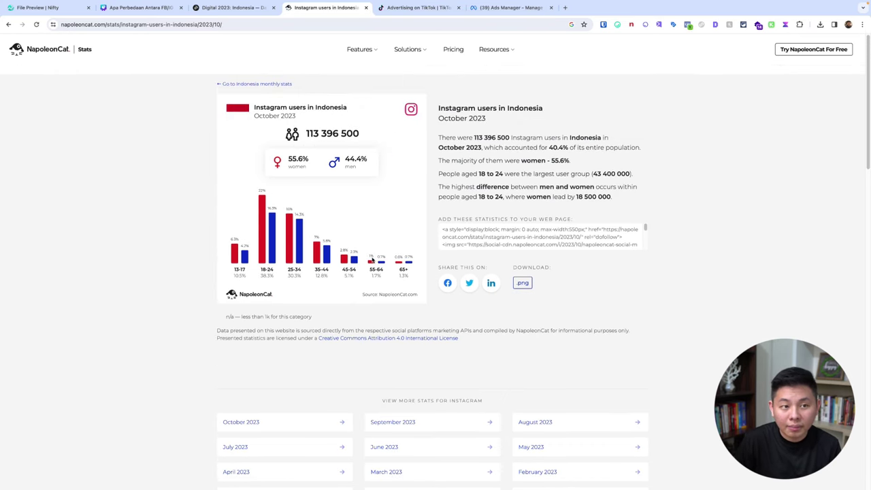
Step: View the Instagram user statistics for Indonesia for September, August, June and February 2023
scroll(397, 389, "down", 1)
left_click(415, 419)
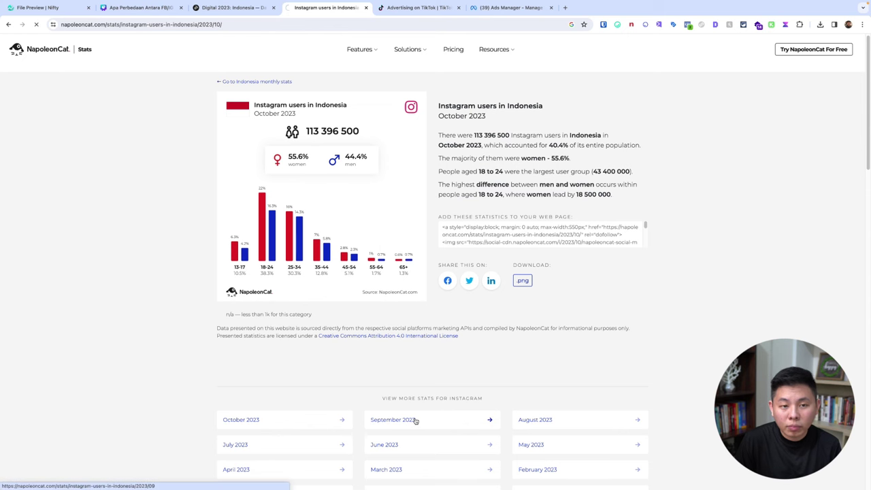
scroll(508, 322, "down", 2)
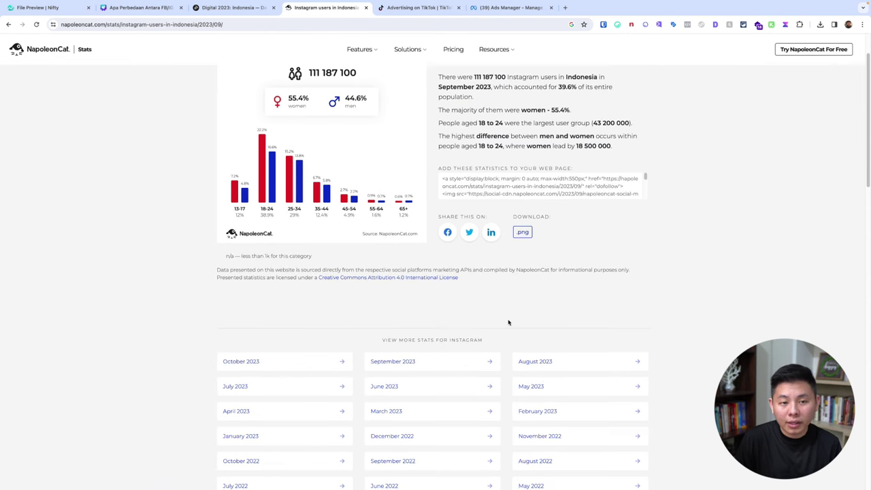
left_click(546, 363)
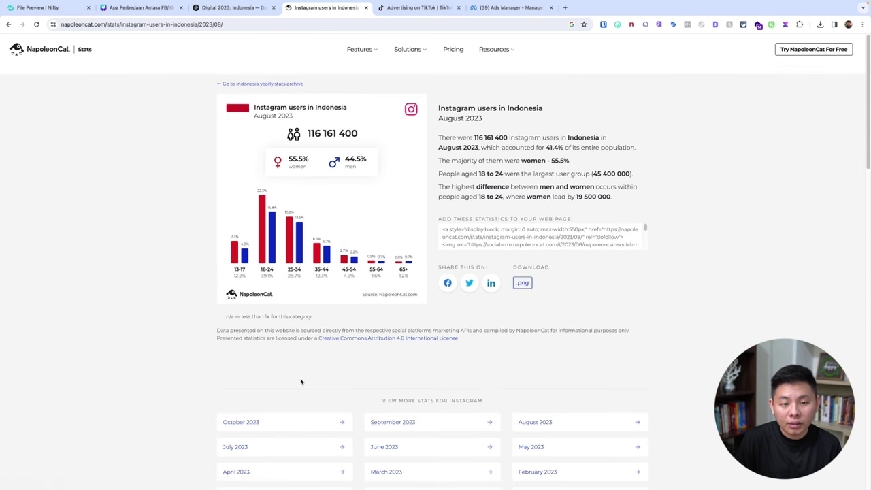
left_click(453, 446)
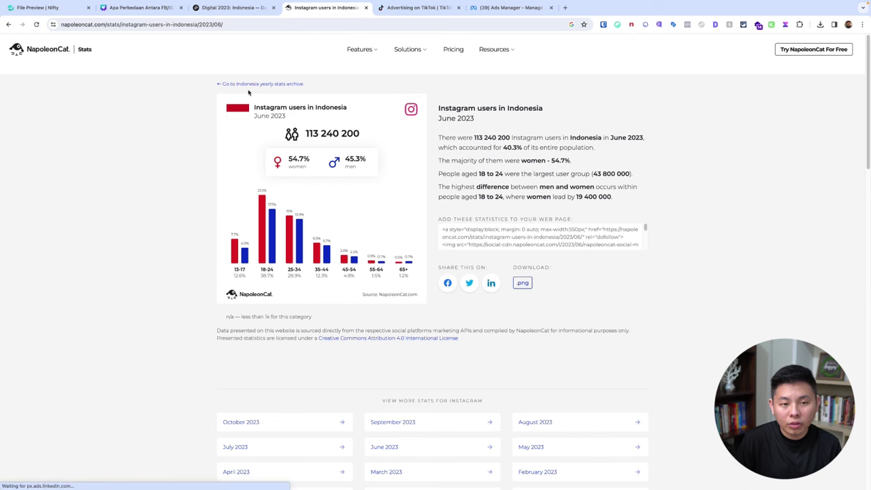
scroll(587, 454, "down", 2)
left_click(278, 412)
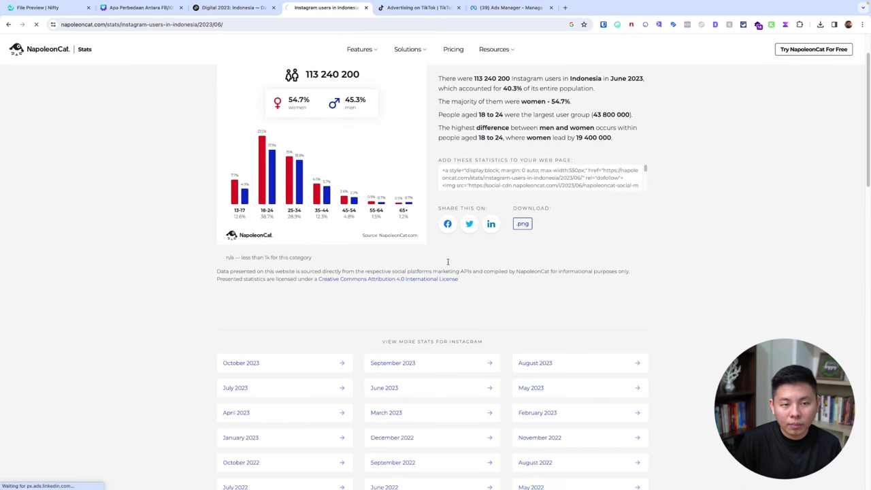
scroll(546, 410, "down", 3)
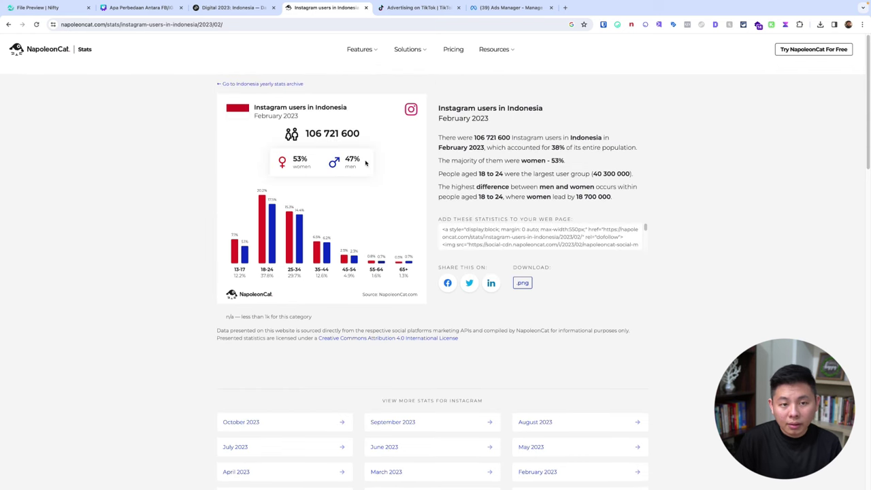
Step: Open the January 2023 Instagram statistics, underline the month and user total on screen, and clear the marks
scroll(383, 214, "down", 1)
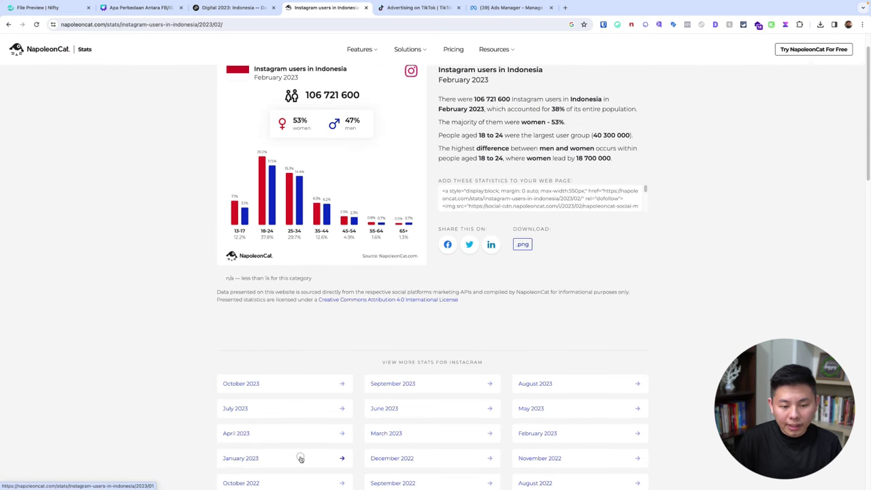
left_click(301, 459)
scroll(352, 381, "down", 3)
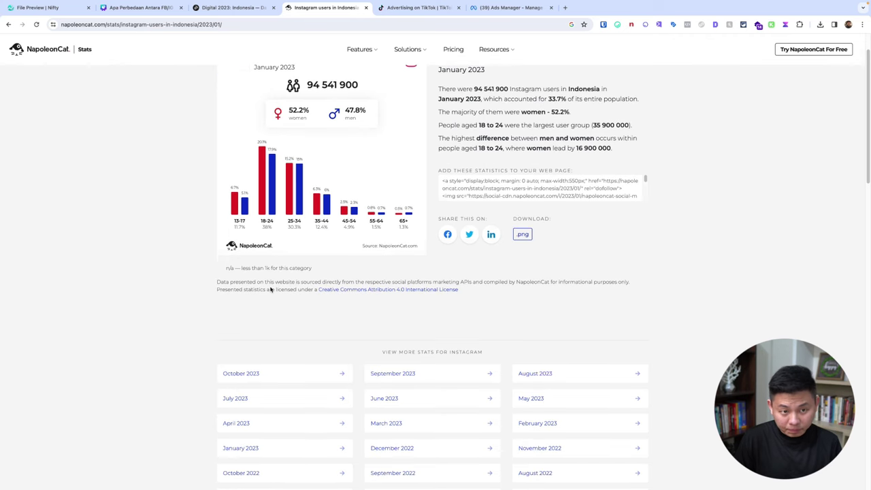
scroll(272, 182, "up", 3)
mouse_move(241, 125)
left_mouse_down()
mouse_move(312, 124)
mouse_move(397, 140)
left_mouse_up()
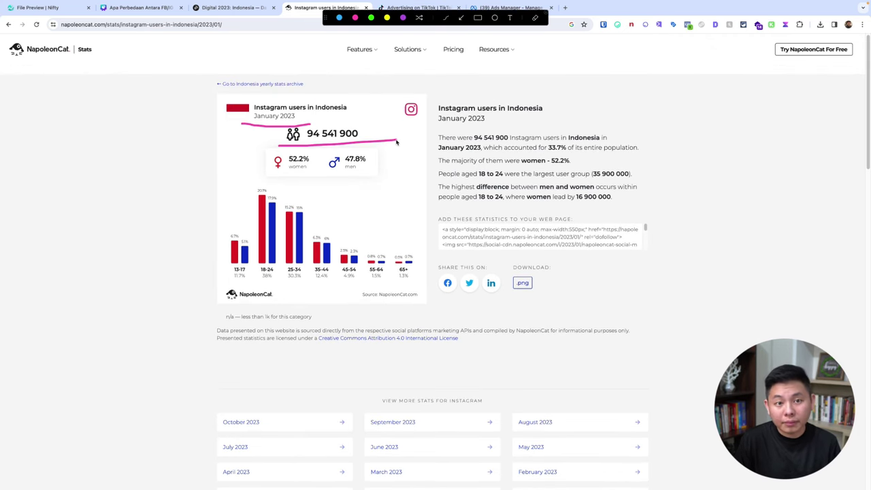
key("Escape")
Step: Return to the October 2023 Instagram statistics and mark the user total on the chart card
scroll(408, 286, "down", 1)
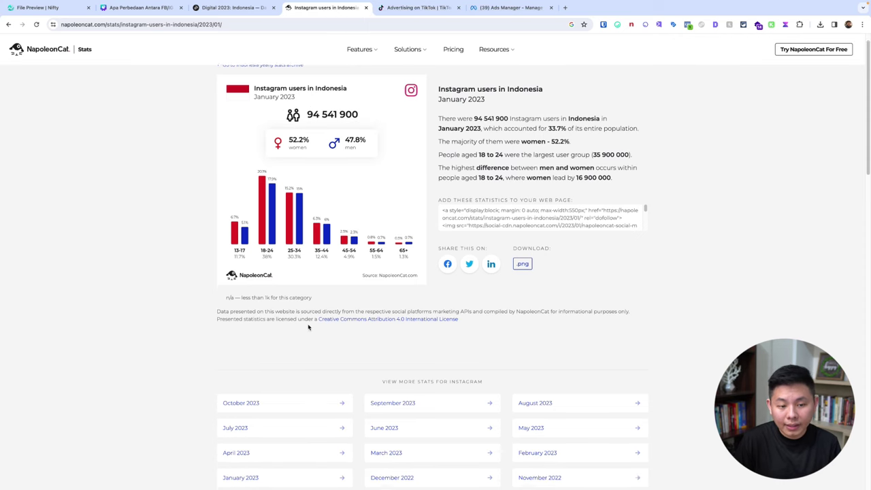
left_click(268, 402)
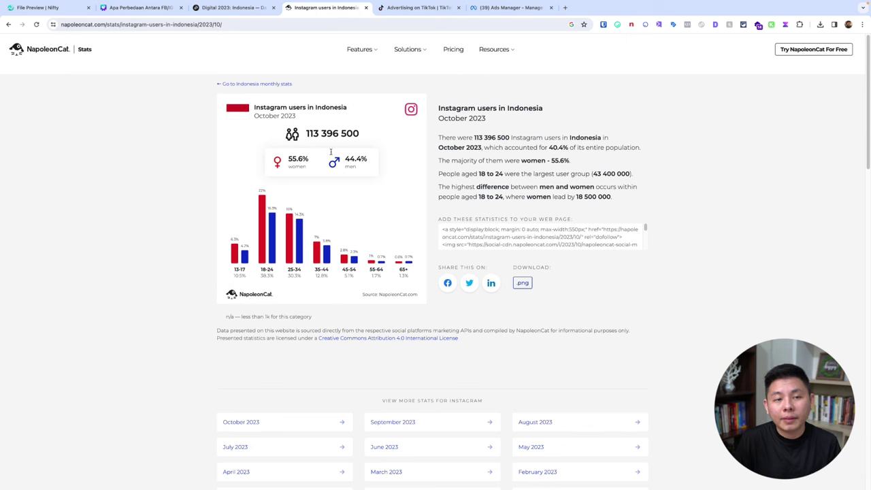
left_click_drag(276, 144, 373, 133)
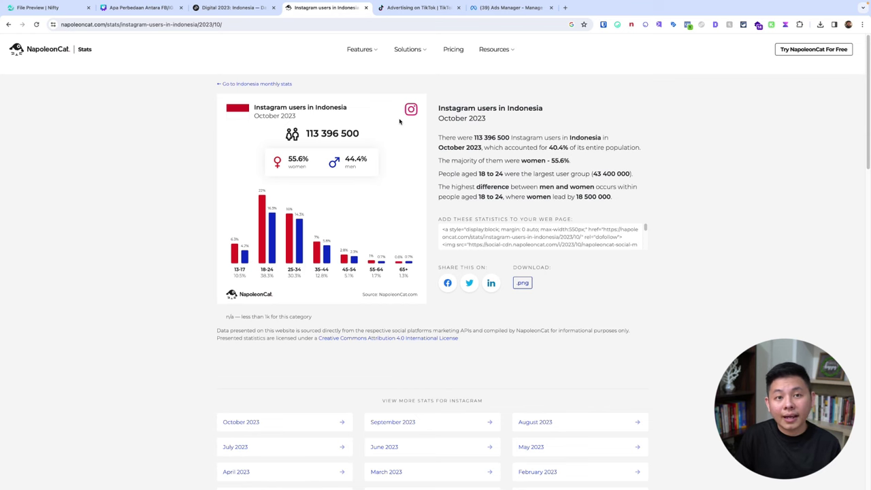
Step: Review the TikTok advertising audience overview in the Digital 2023 Indonesia report and the five-point comparison slide in Canva
left_click(248, 6)
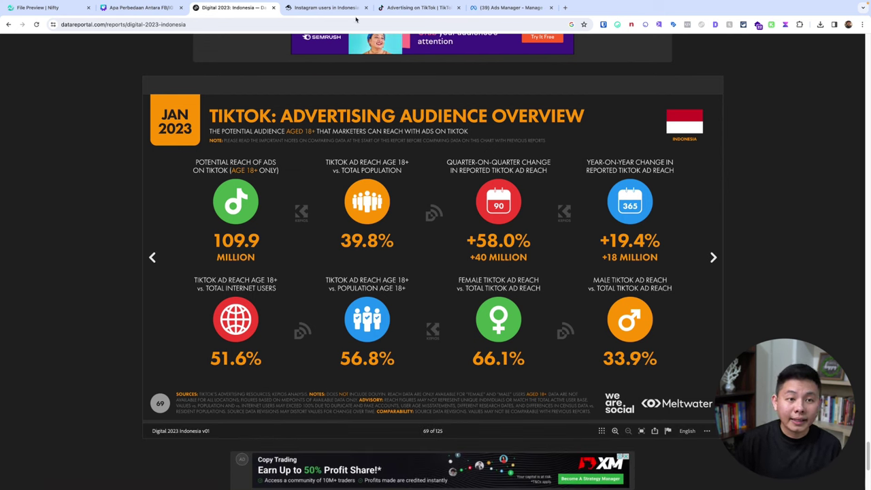
left_click(170, 8)
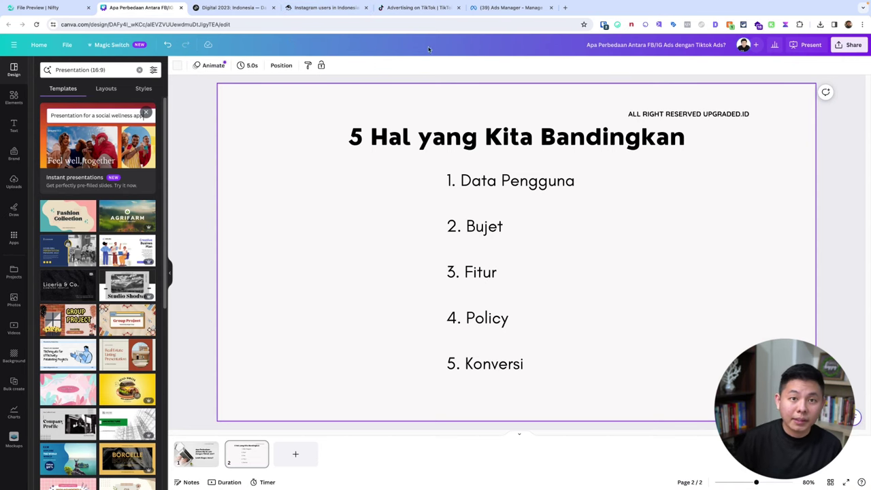
Step: Switch to TikTok Ads Manager, start a new campaign in Custom mode, and dismiss the lead generation update notice
left_click(435, 13)
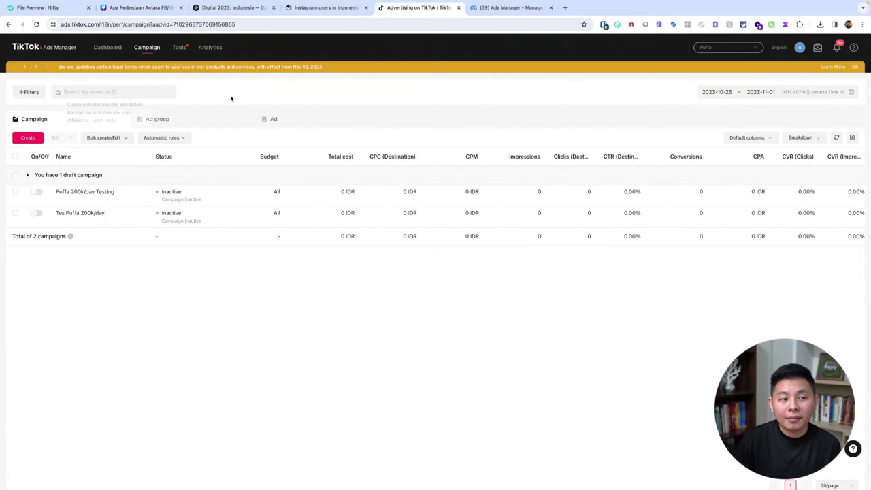
left_click(36, 138)
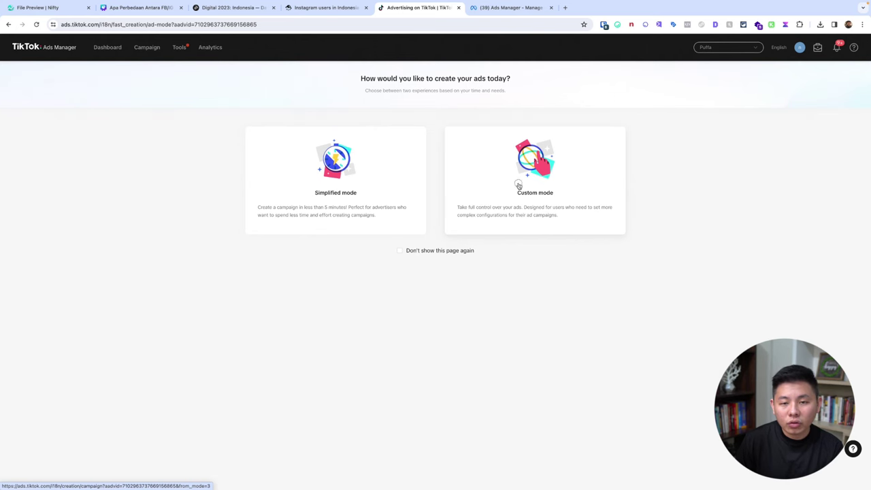
left_click(518, 185)
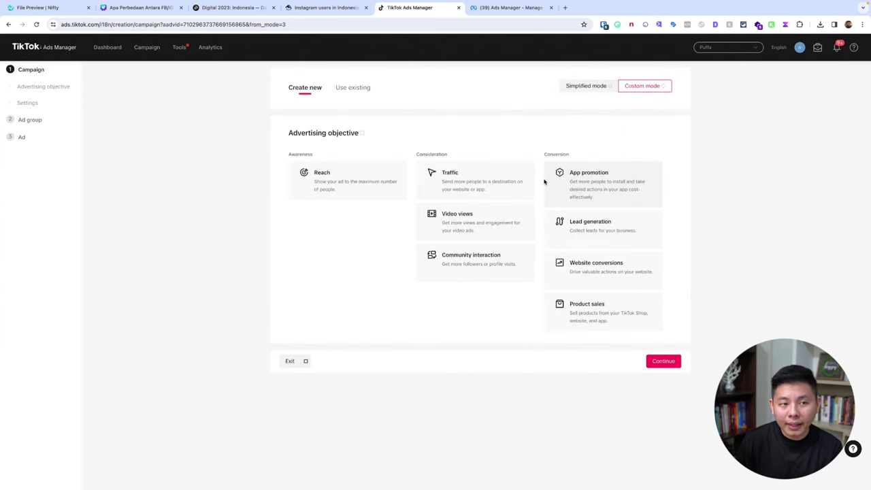
left_click(517, 276)
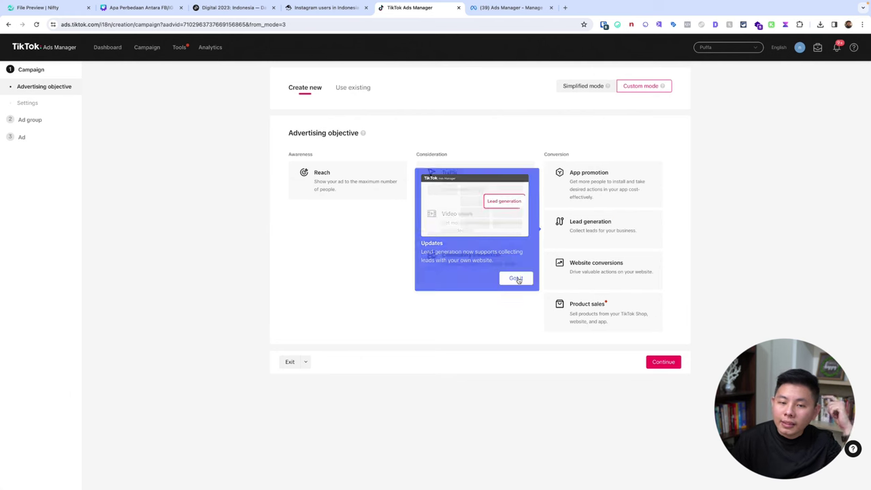
Step: Try the Website conversions and Traffic objectives, settle on Reach, and try to continue with the daily budget left empty
left_click(604, 264)
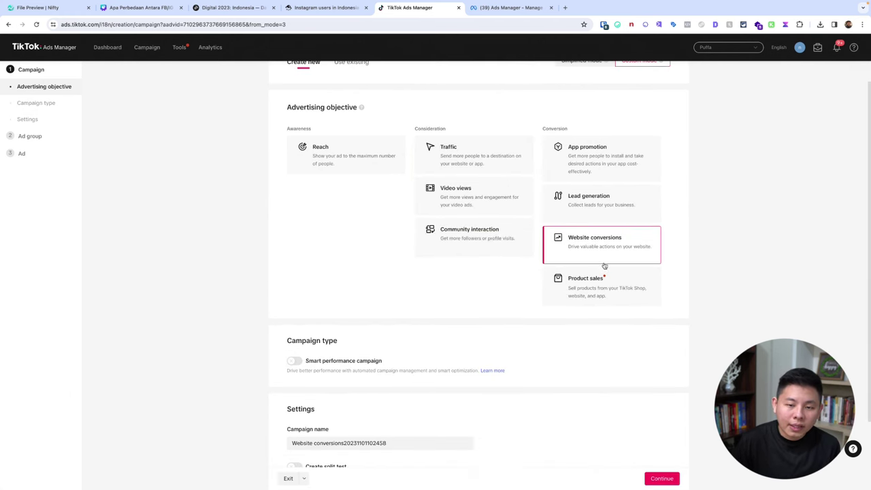
left_click(462, 144)
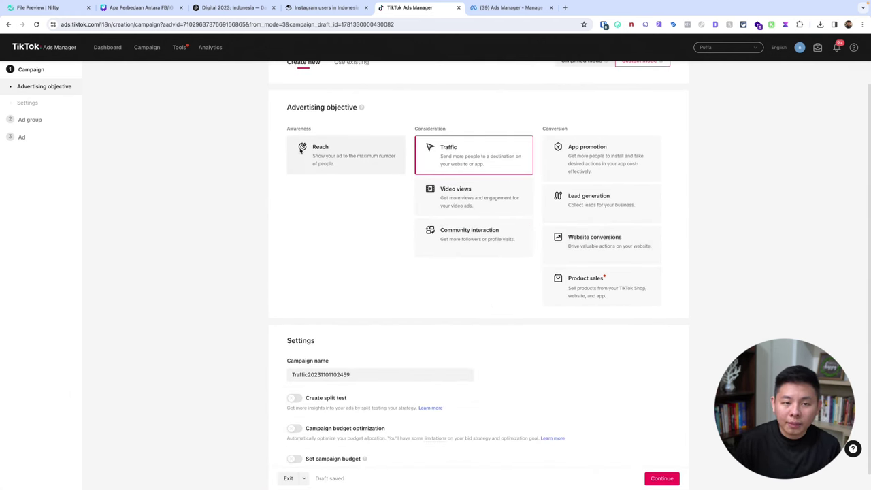
left_click(371, 161)
left_click(660, 482)
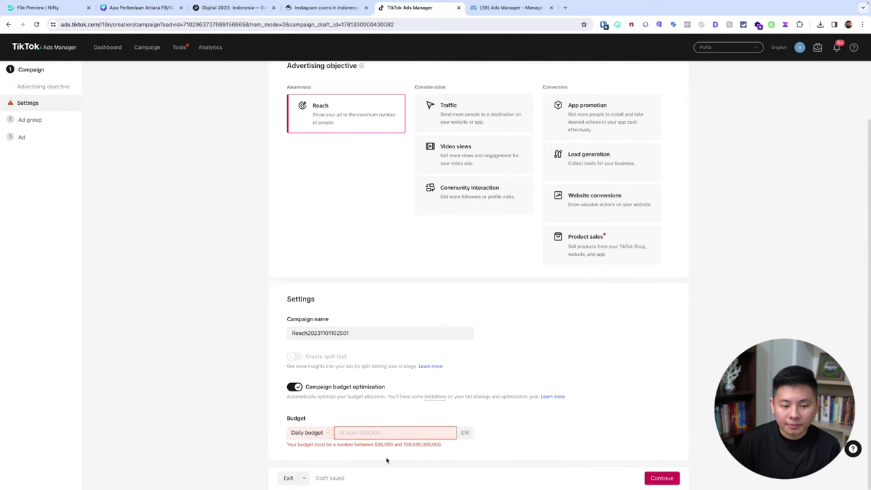
left_click(399, 433)
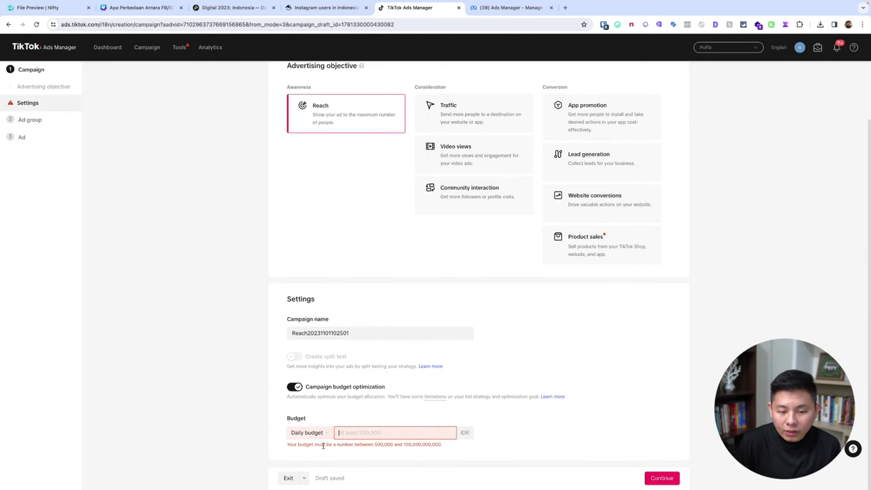
Step: Underline the minimum budget message under the TikTok daily budget on screen, and clear the marks
key("ctrl+shift+a")
left_click_drag(272, 449, 334, 450)
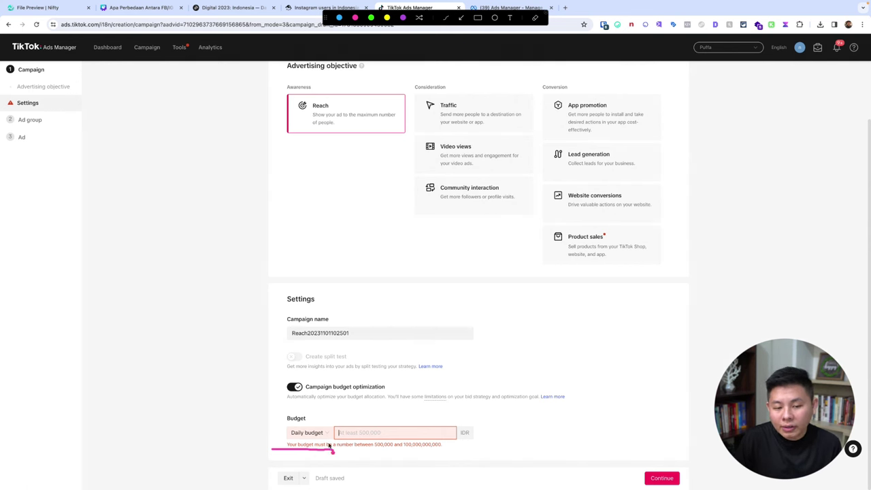
left_click_drag(349, 455, 424, 457)
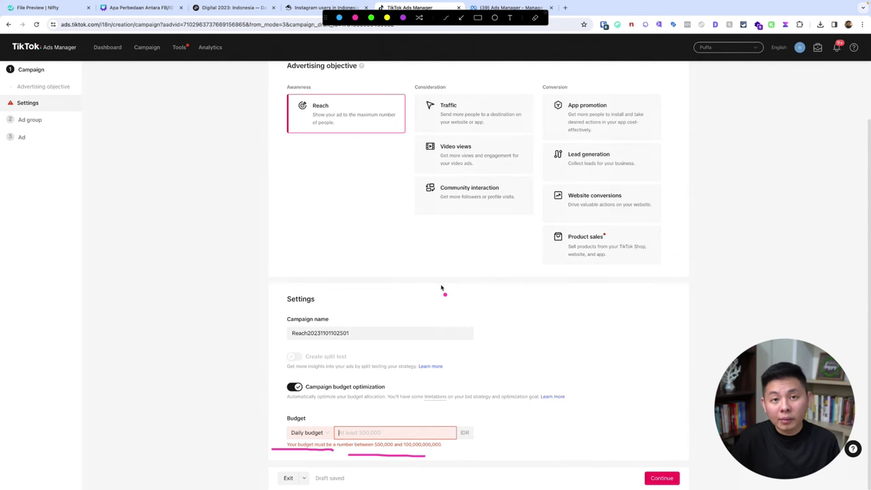
key("Escape")
Step: Switch to Meta Ads Manager and create a new campaign with the Auction buying type and the Awareness objective
left_click(500, 7)
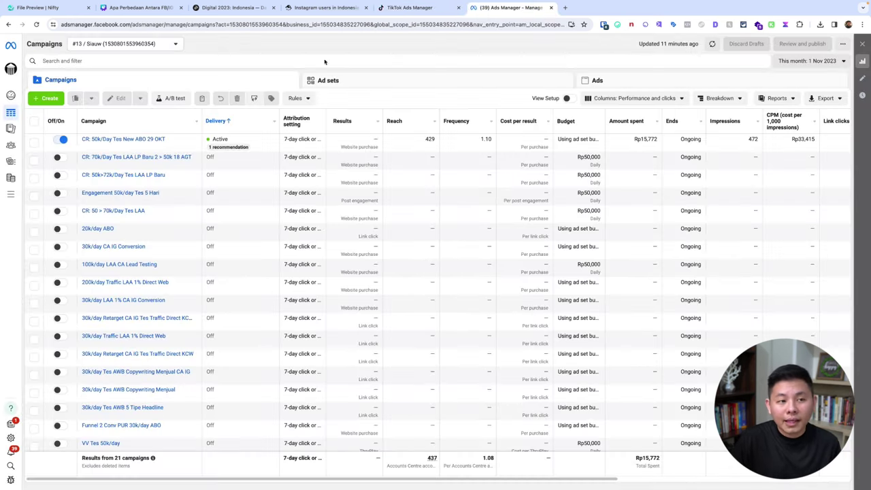
left_click(58, 100)
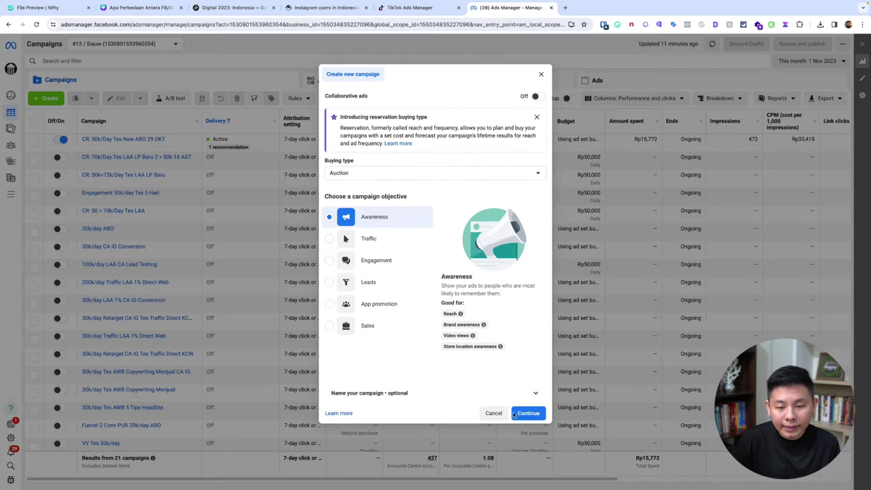
left_click(515, 414)
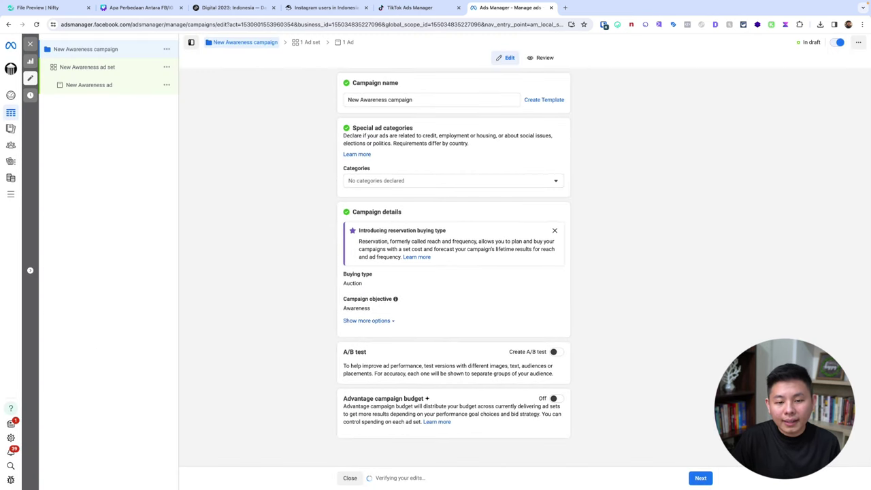
Step: Turn on Advantage campaign budget for the new Awareness campaign and set the daily budget to Rp16,000
left_click(553, 399)
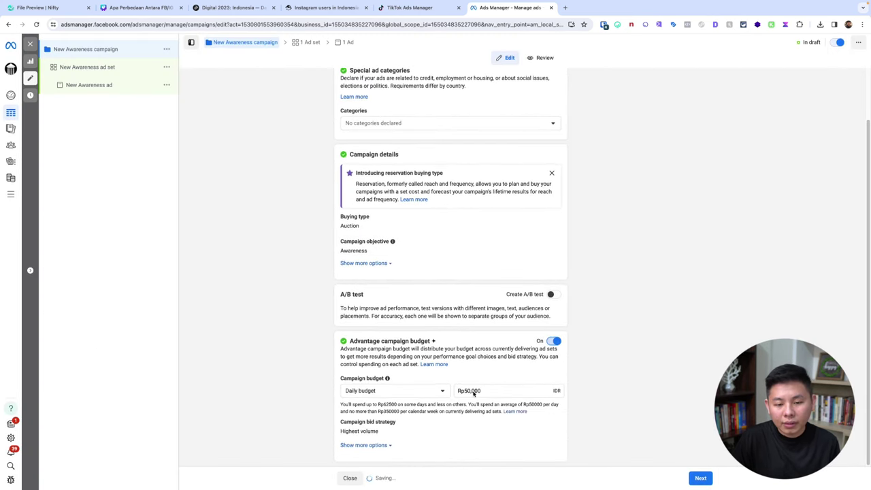
left_click(492, 390)
key("ctrl+a")
type("16000")
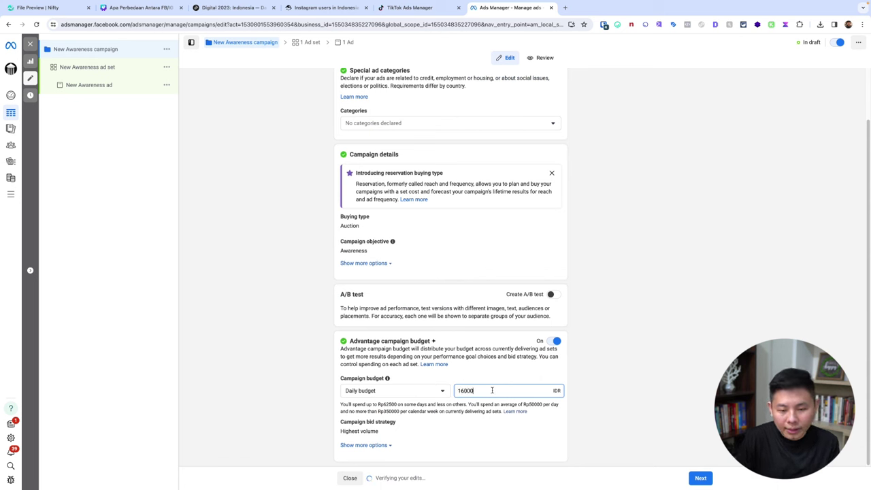
type("0")
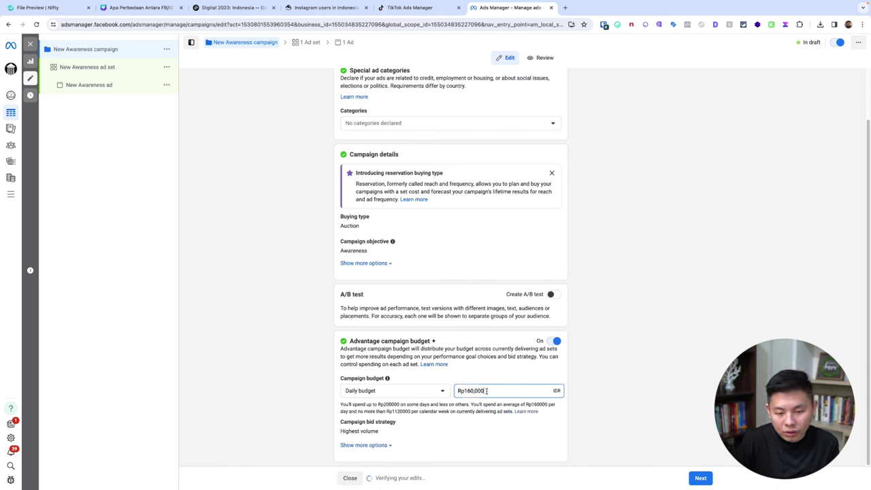
key("BackSpace")
left_click(493, 377)
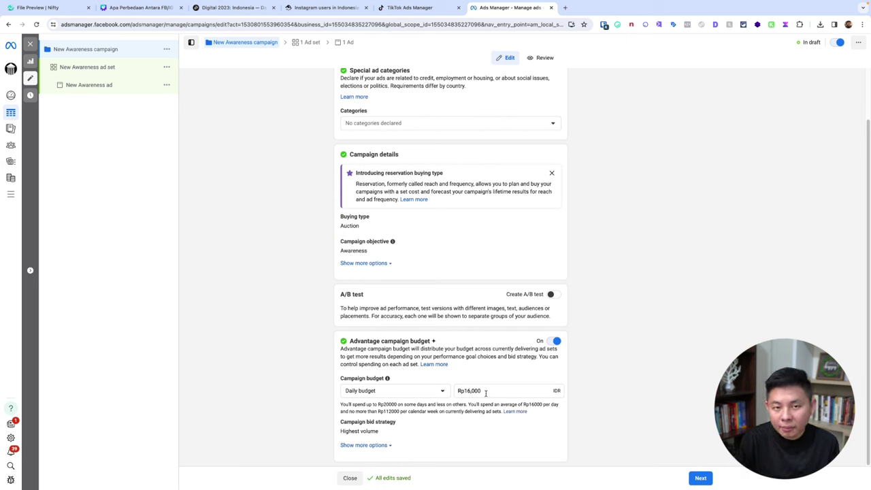
Step: Set the Awareness campaign's daily budget to Rp15,000 to test the minimum allowed amount
left_click(468, 390)
key("BackSpace")
type("5")
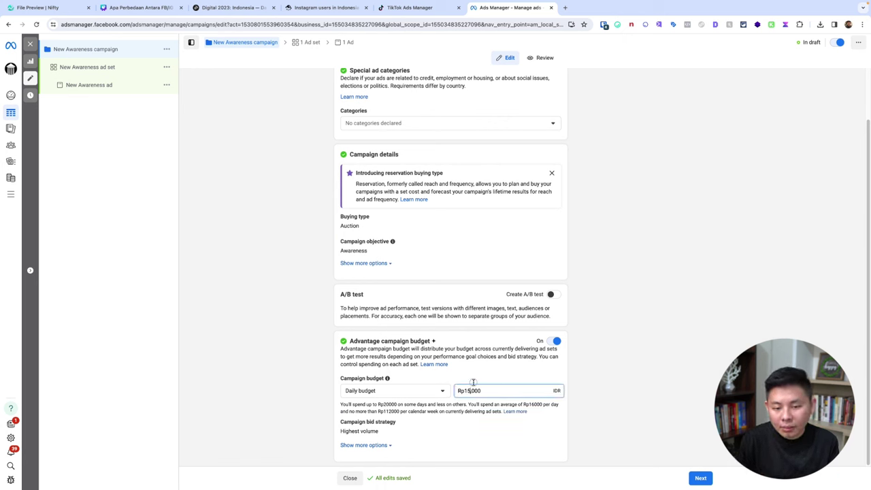
left_click(496, 379)
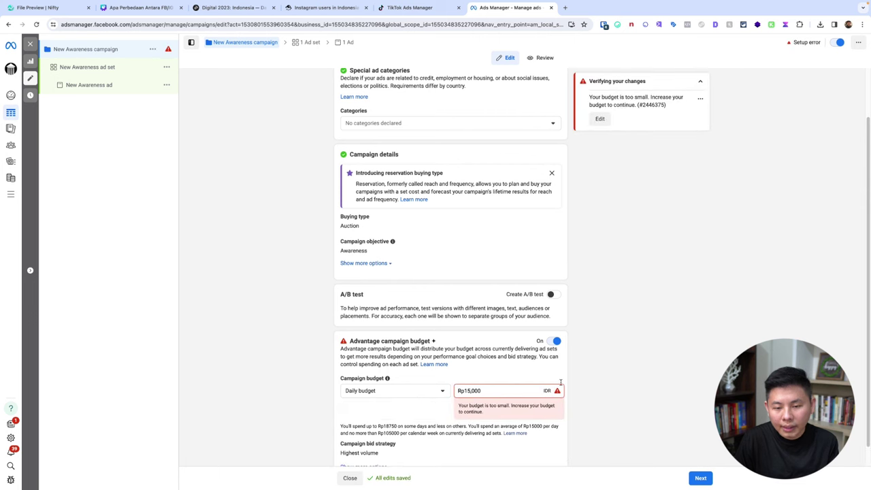
Step: Underline the error message under the Rp15,000 campaign daily budget, clear the mark, and set the budget to Rp16,000
key("super+shift+a")
left_click_drag(457, 426, 502, 418)
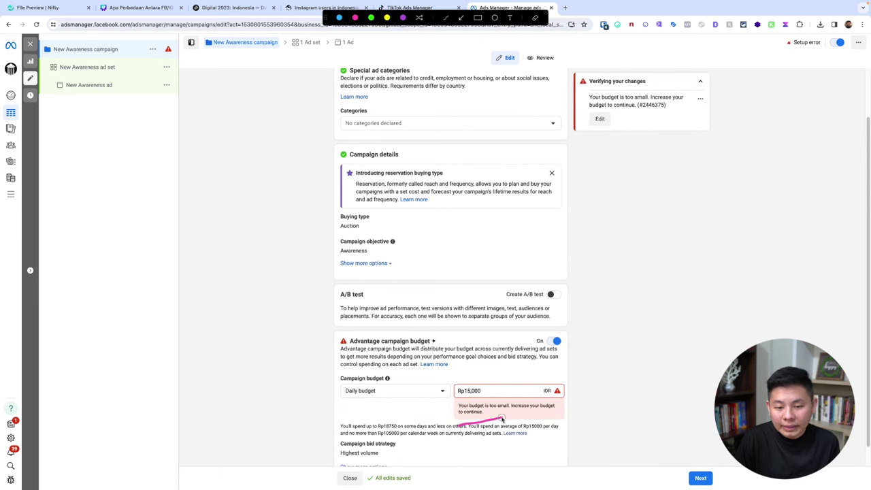
key("Escape")
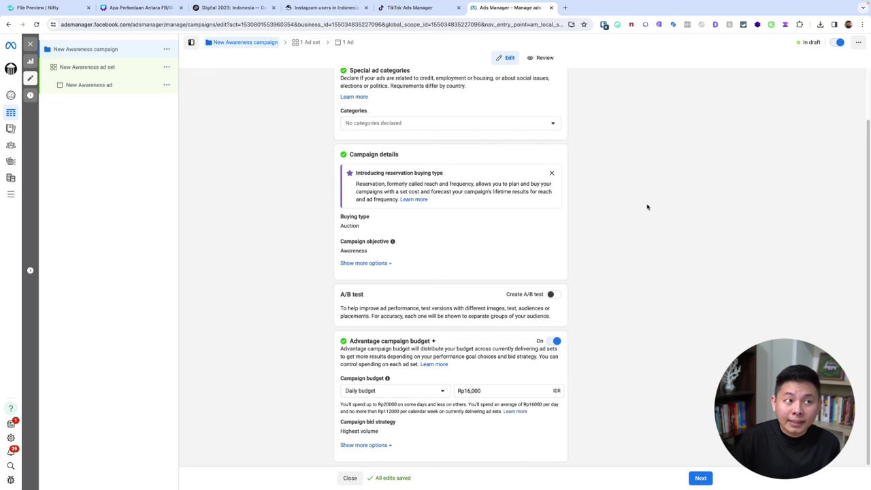
Step: Switch to TikTok Ads Manager, turn off Campaign budget optimization for the Reach campaign, and continue to the ad group settings
left_click(408, 8)
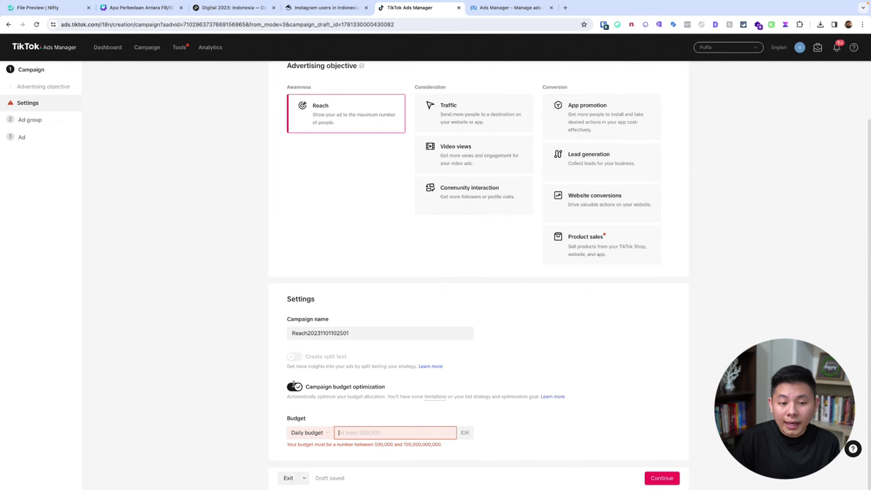
left_click(294, 386)
left_click(661, 476)
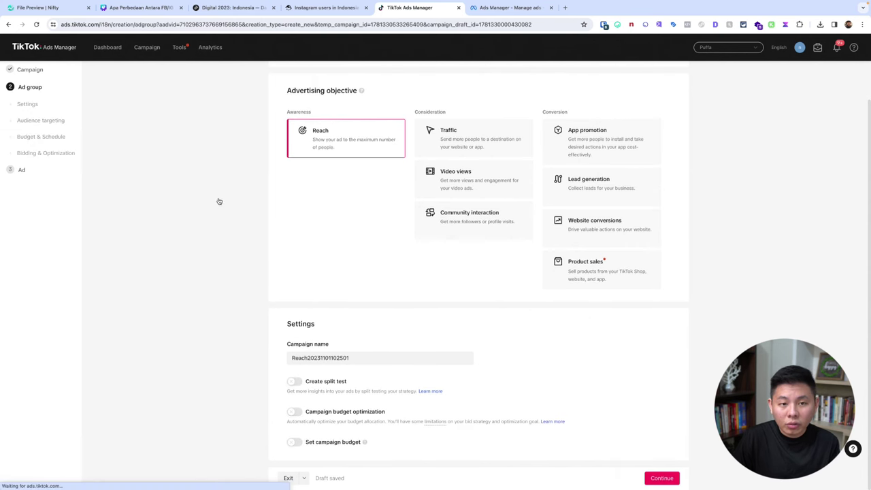
Step: Set the TikTok ad group's daily budget to 100000 IDR, and temporarily underline the budget range message on screen
scroll(408, 272, "down", 5)
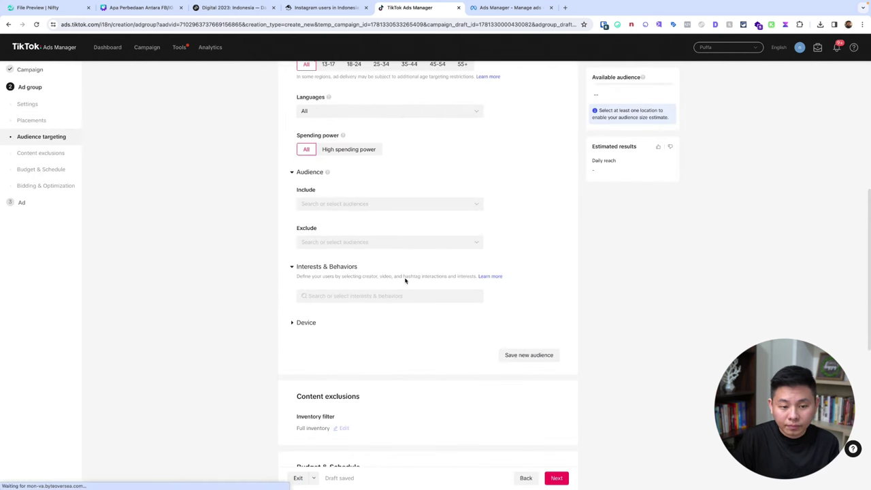
scroll(405, 279, "down", 3)
scroll(393, 293, "down", 1)
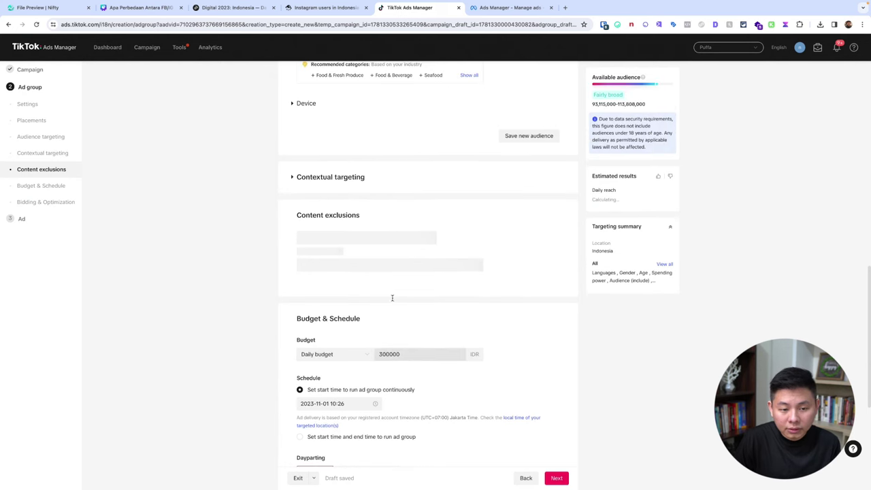
scroll(391, 298, "down", 2)
left_click(380, 259)
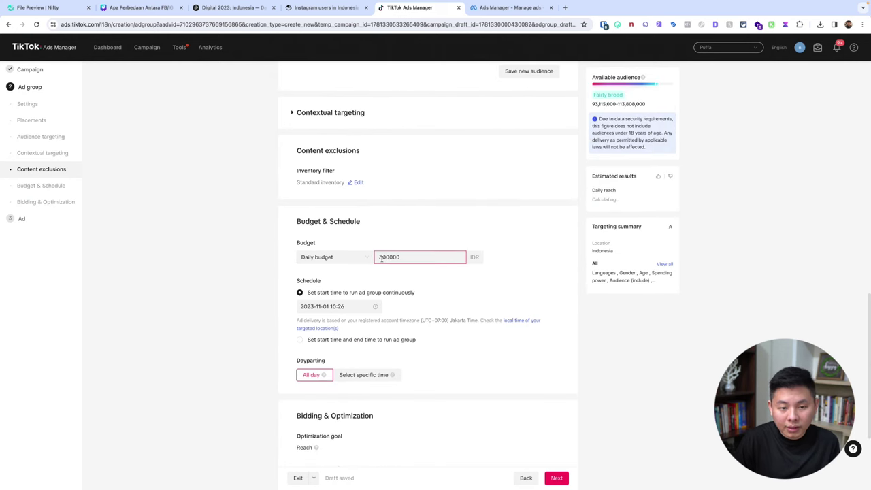
key("super+a")
key("BackSpace")
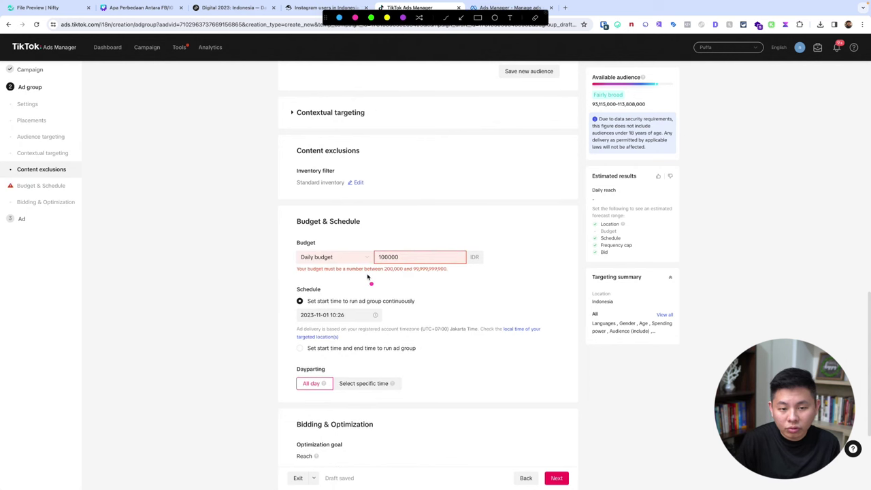
left_click_drag(365, 274, 414, 275)
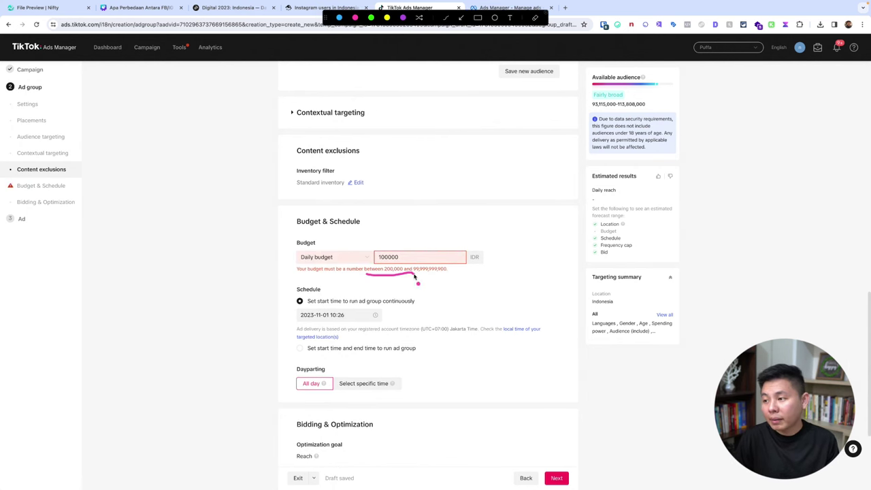
key("Escape")
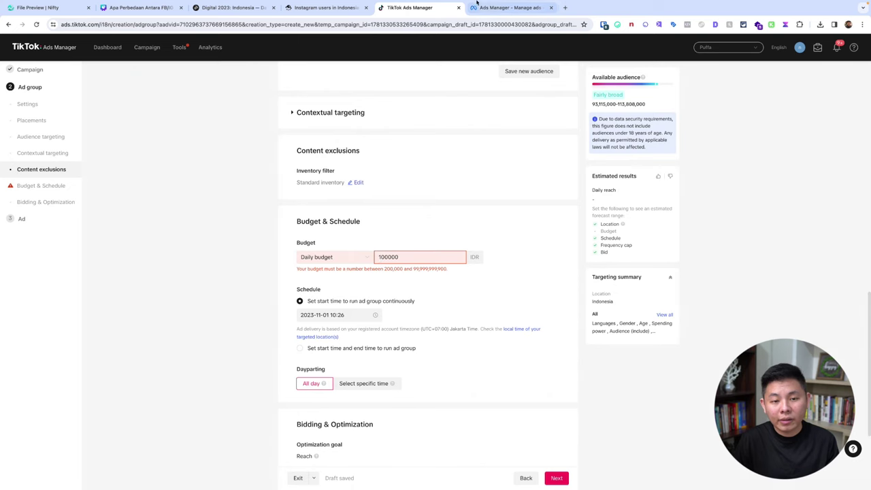
Step: In Meta Ads Manager, turn off Advantage campaign budget and test the ad set's daily budget at Rp15,000, leaving it at Rp16,000
left_click(508, 8)
left_click(549, 341)
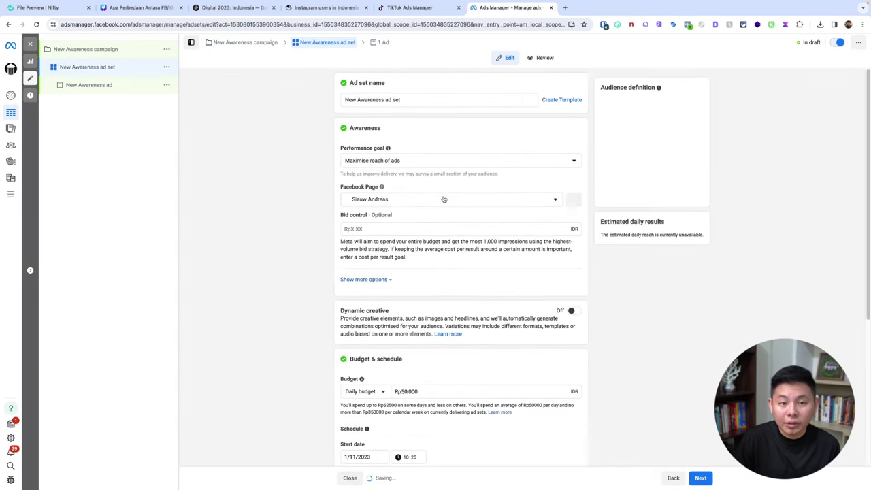
scroll(443, 198, "down", 3)
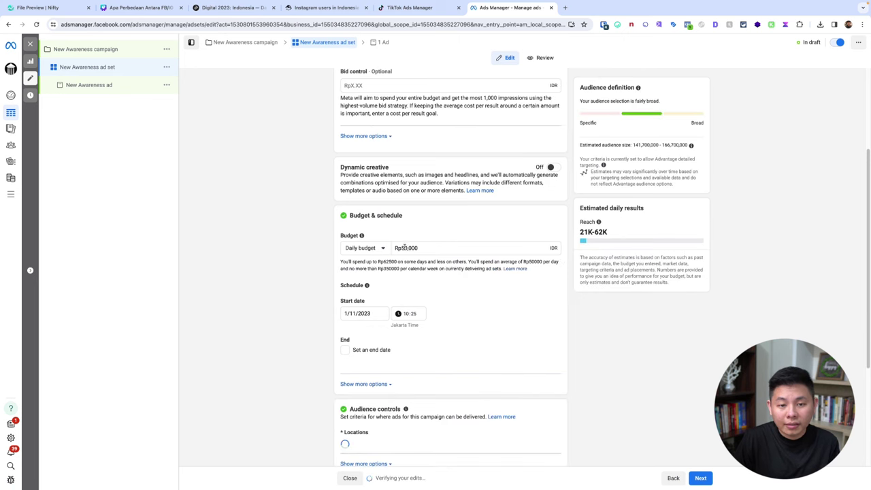
left_click(405, 247)
double_click(405, 248)
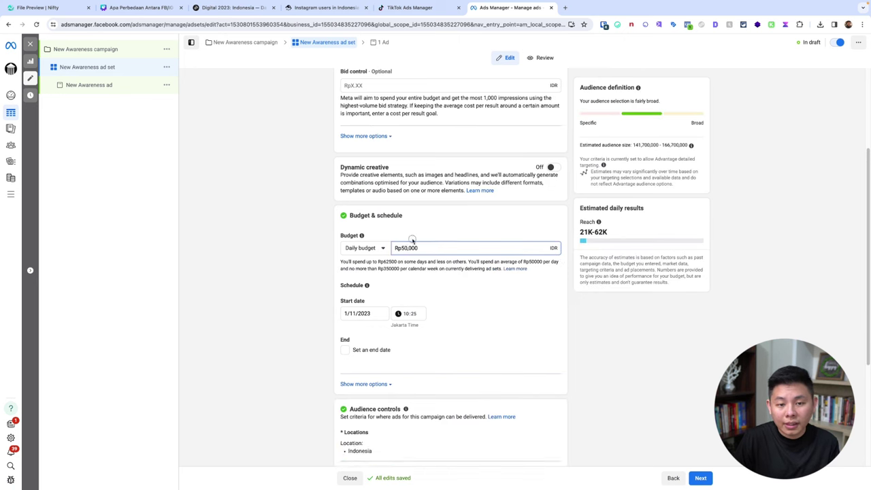
type("15000")
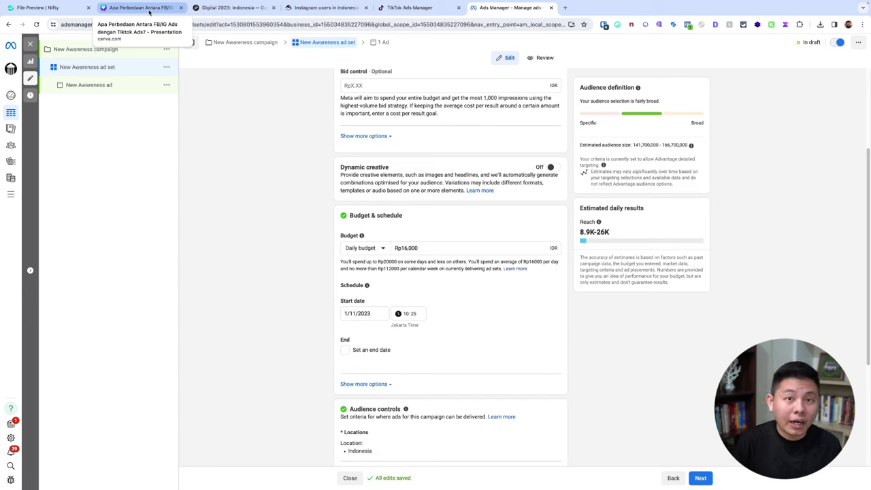
Step: Switch to the Canva presentation, underline the "3. Fitur" item on screen, and clear the mark
left_click(149, 10)
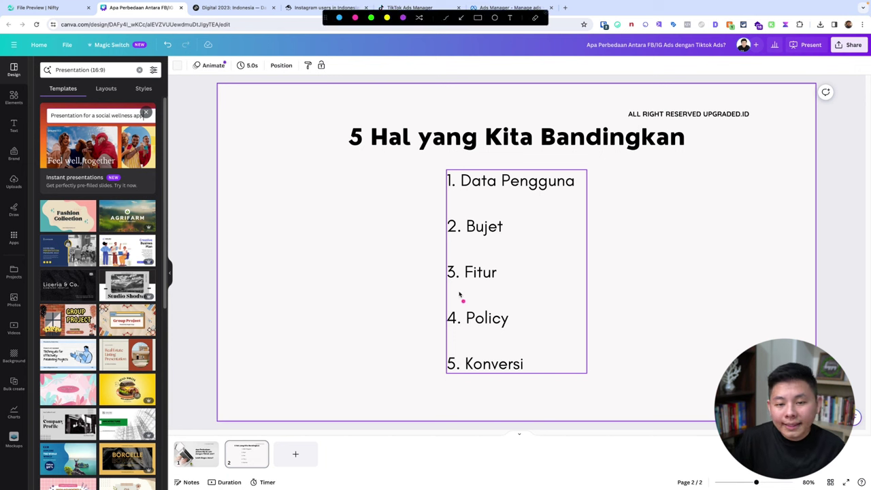
left_click_drag(461, 292, 522, 288)
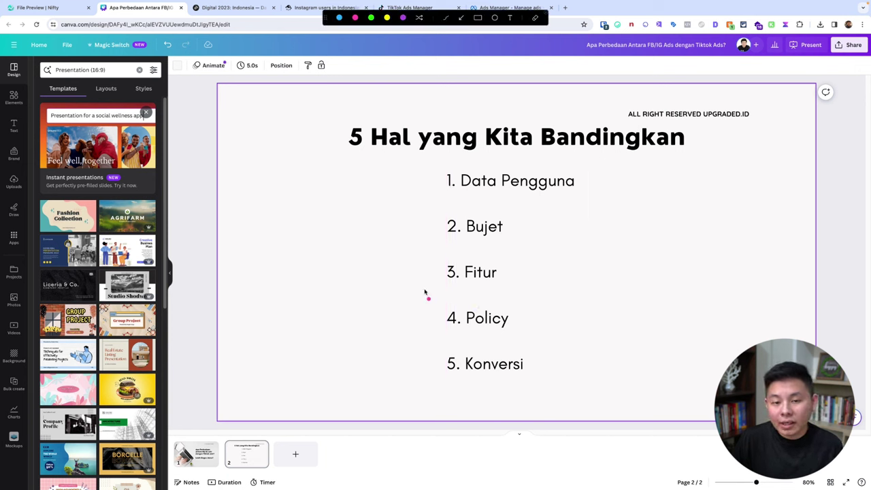
left_click_drag(423, 289, 504, 293)
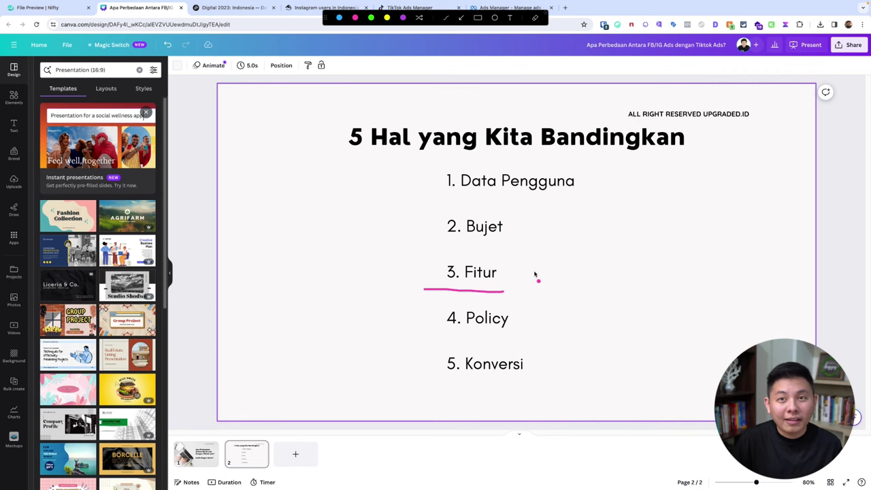
key("Escape")
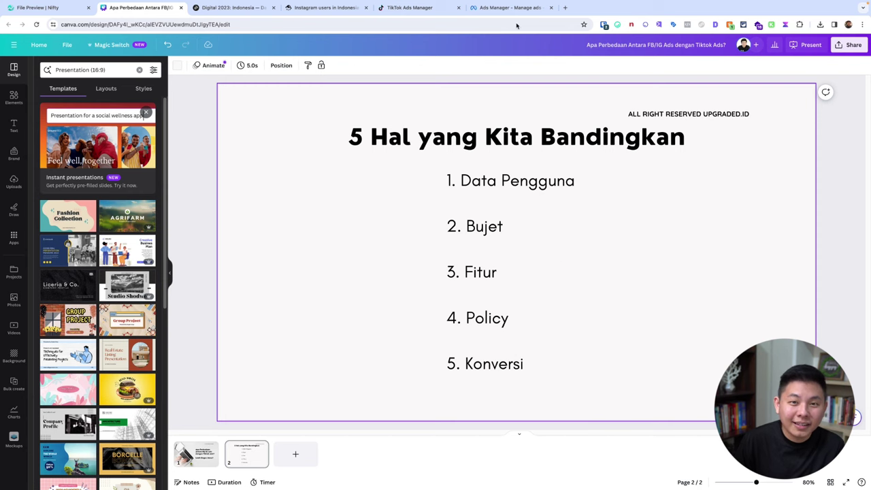
Step: Switch to TikTok Ads Manager and exit the Reach campaign draft to the campaign list
left_click(391, 12)
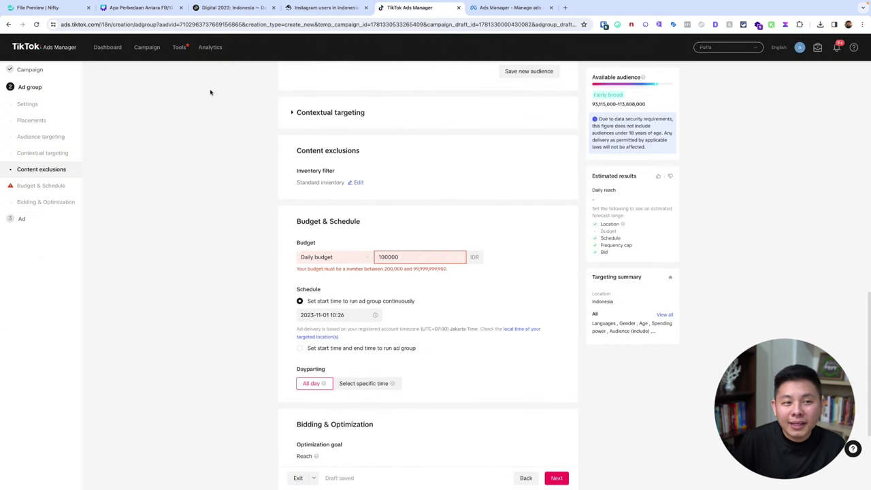
left_click(526, 477)
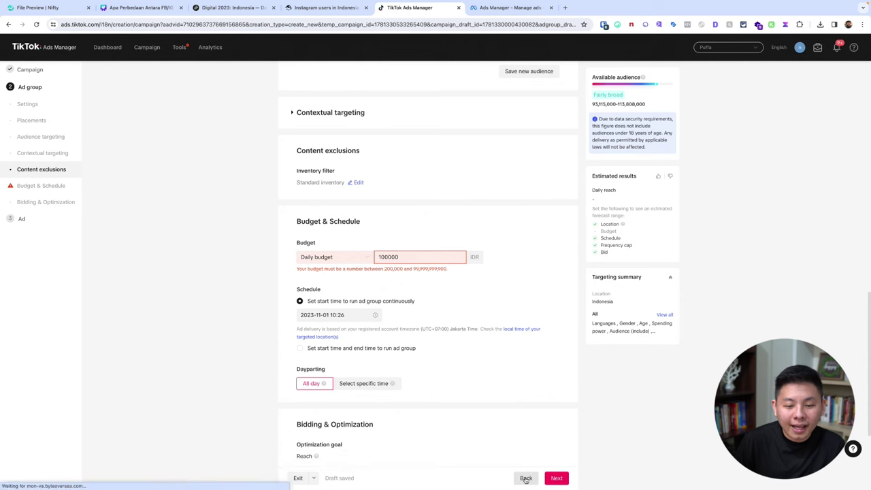
left_click(289, 477)
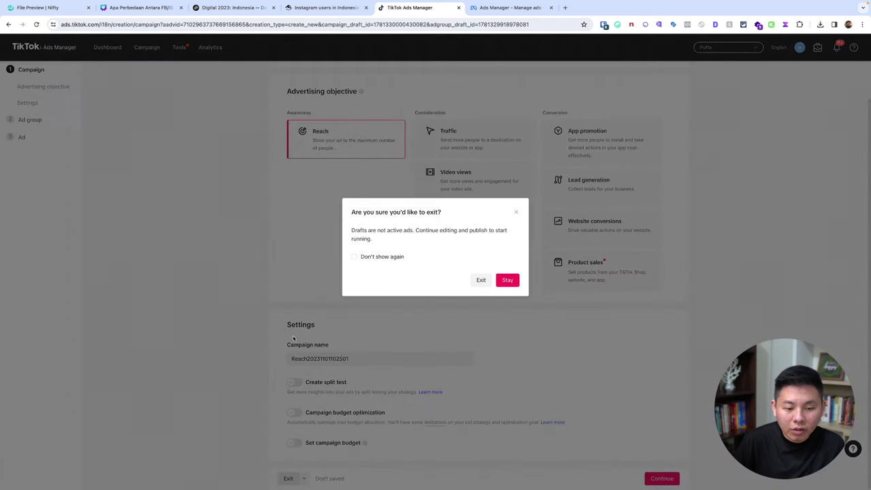
left_click(470, 281)
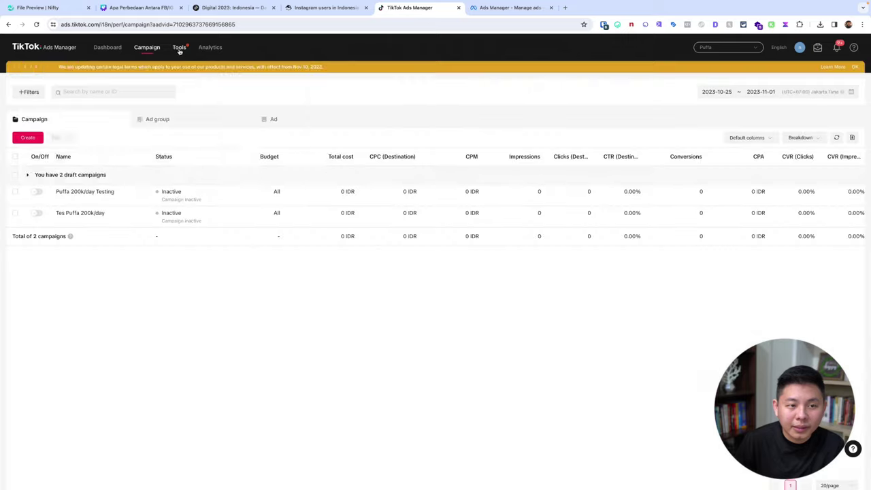
Step: Open TikTok's Audience manager and start creating a Custom Audience
mouse_move(179, 51)
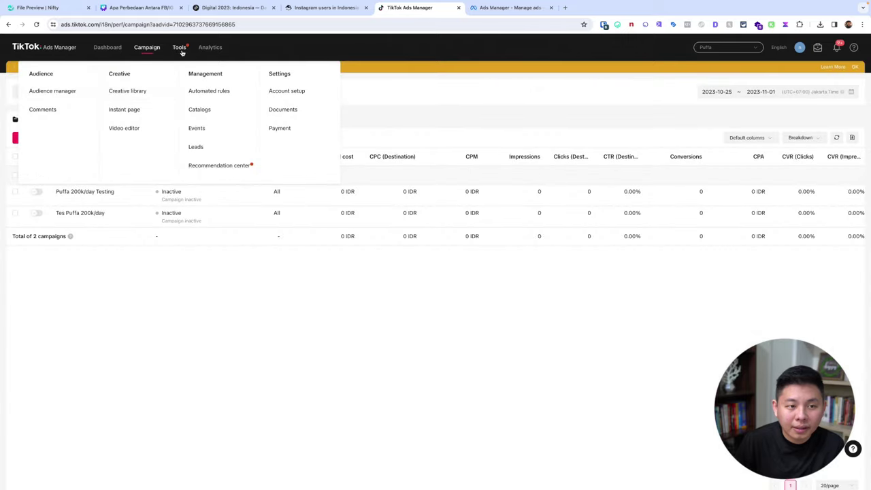
left_click(51, 93)
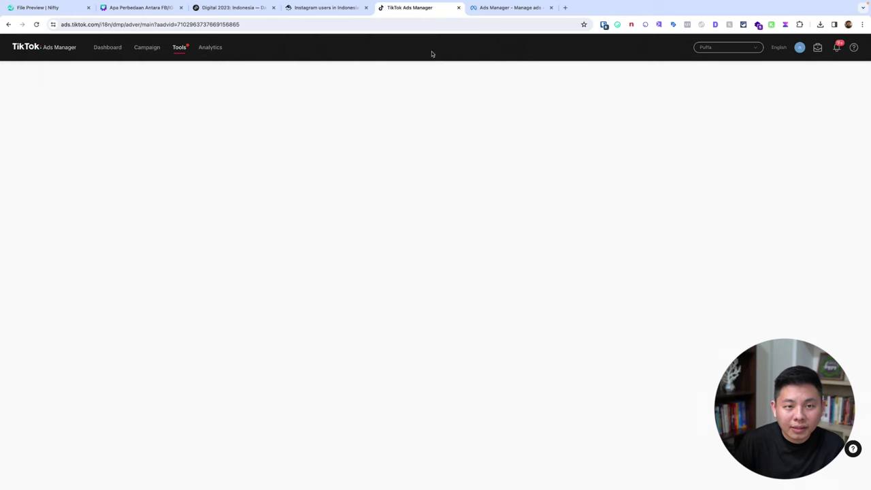
left_click(47, 131)
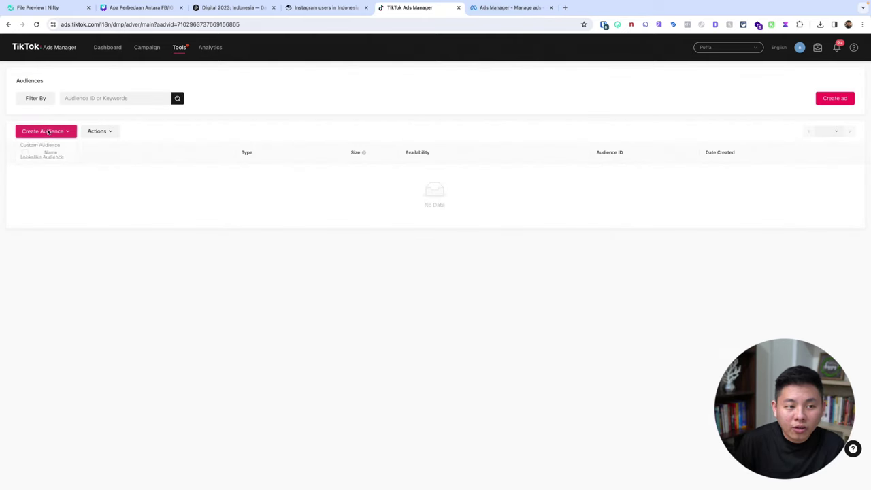
left_click(43, 147)
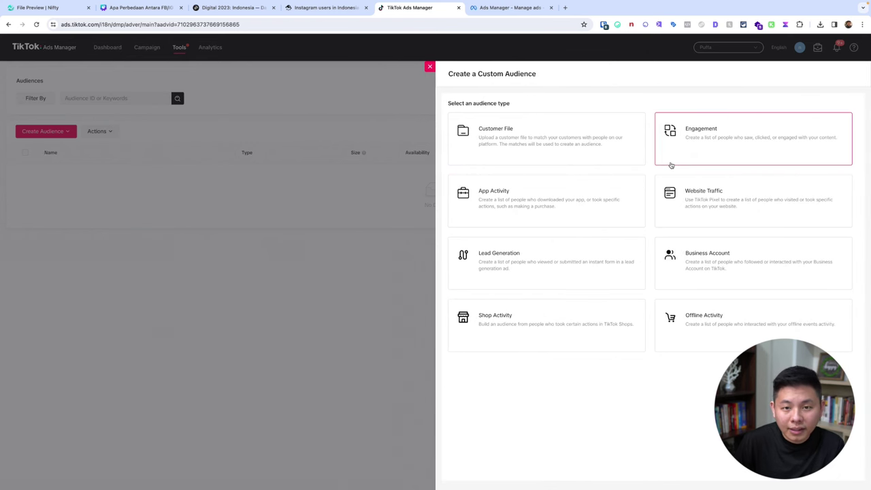
Step: Examine the Customer File audience form and its file type options, and return to the audience types
left_click(574, 150)
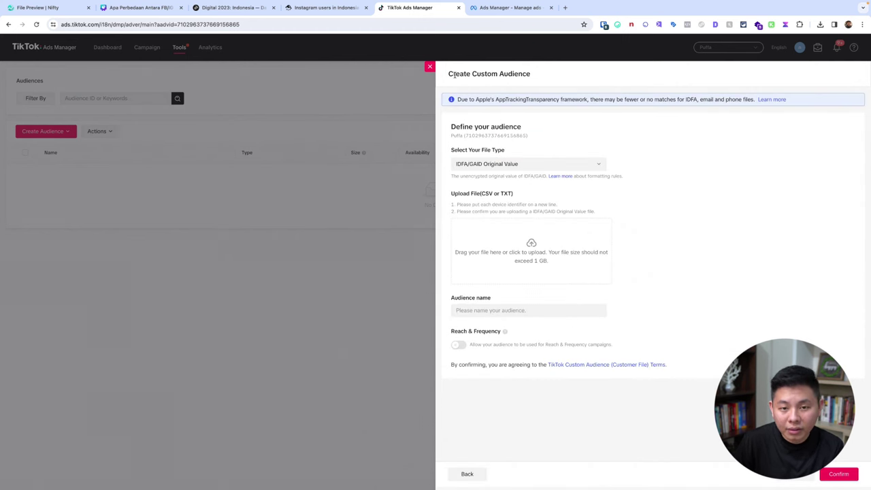
left_click(520, 165)
left_click(547, 142)
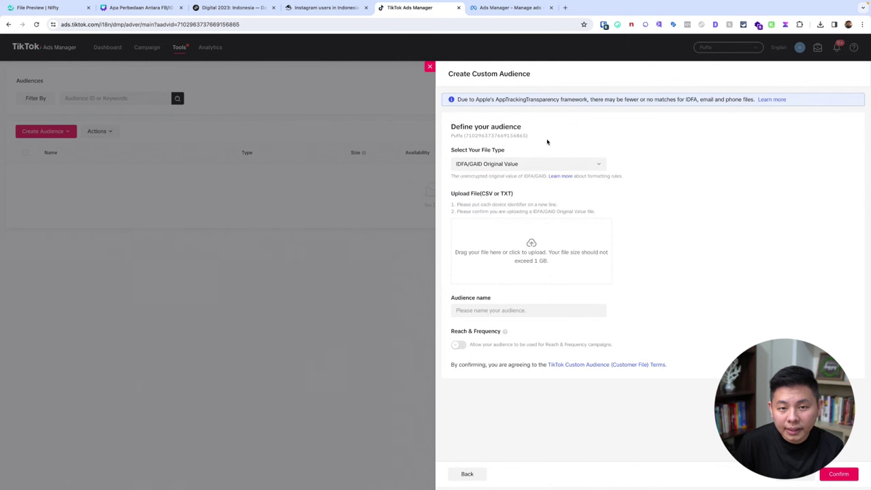
left_click(469, 474)
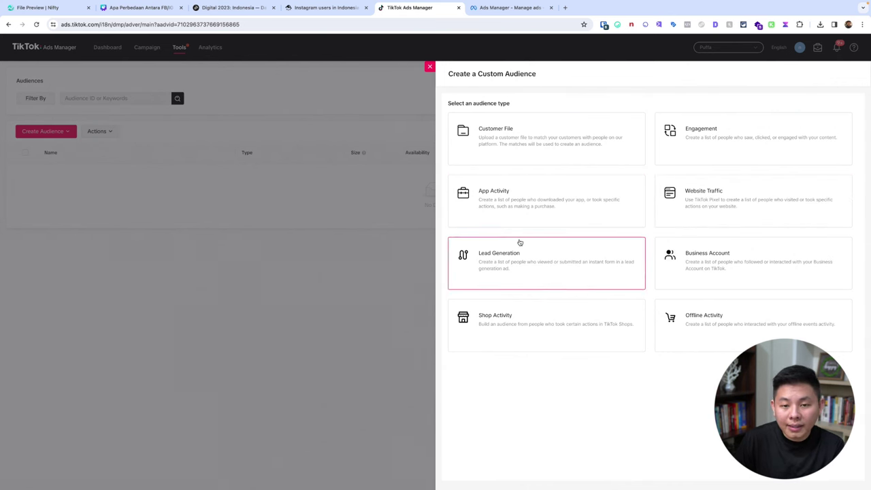
Step: Examine which customer actions a Shop Activity audience can target, and close the audience form without creating it
left_click(576, 331)
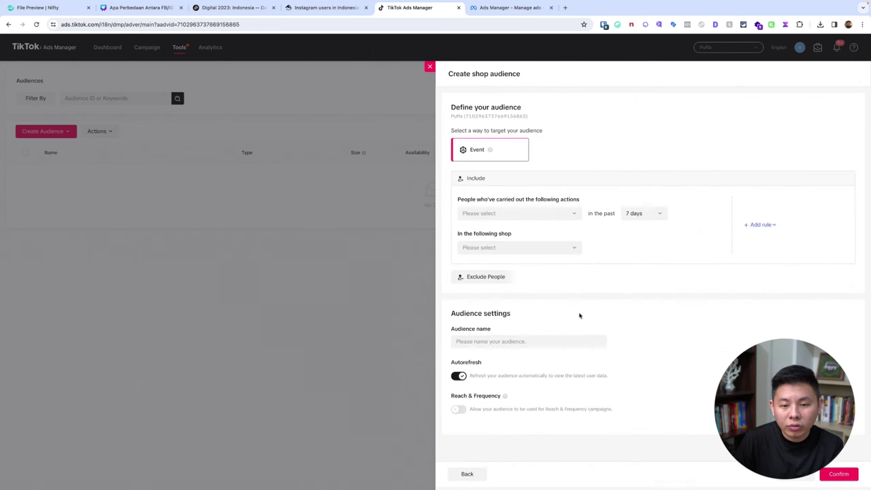
left_click(521, 213)
left_click(521, 213)
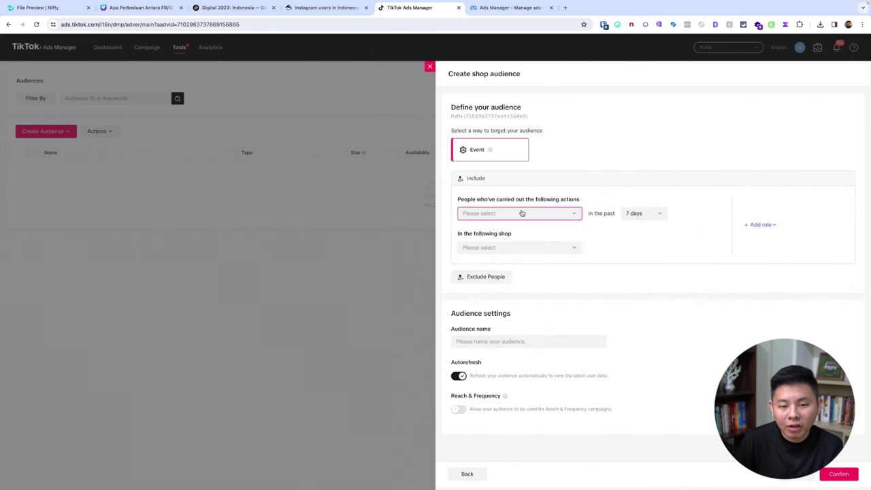
left_click(521, 212)
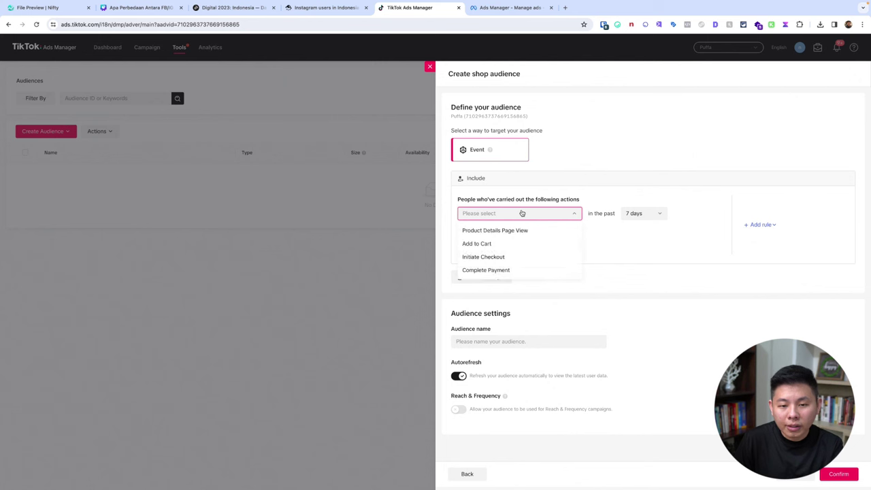
left_click(676, 255)
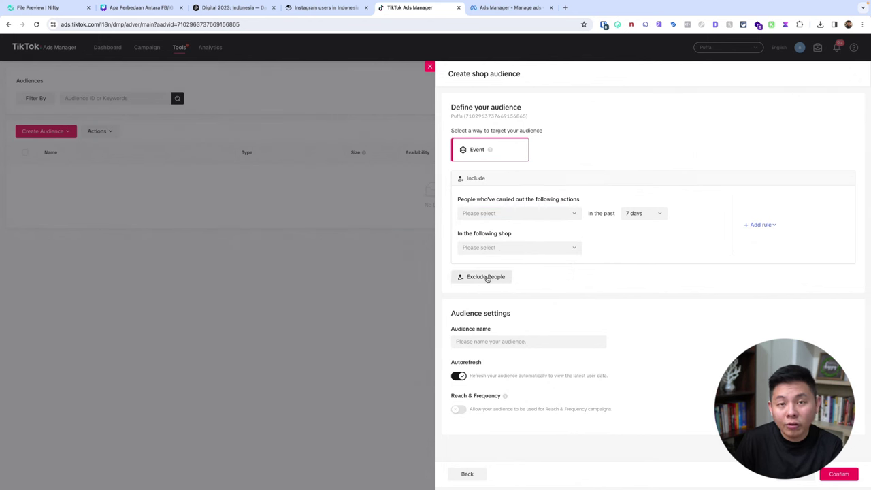
left_click(429, 66)
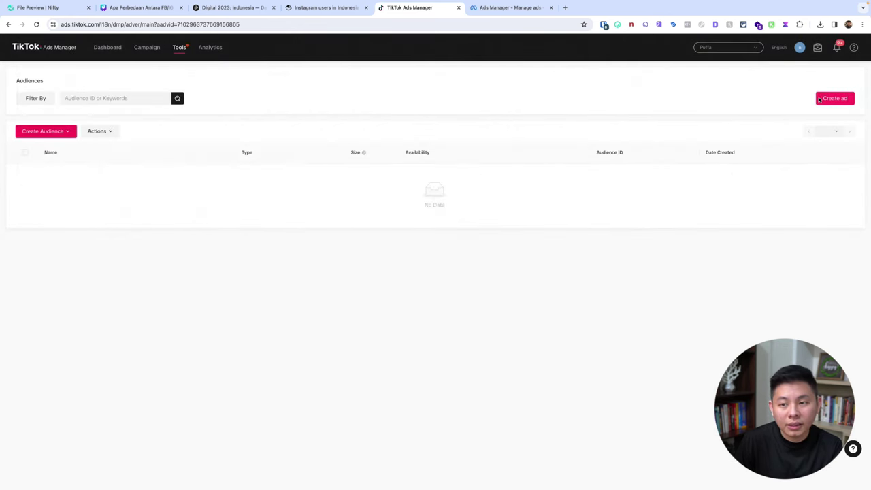
Step: Reopen the Custom Audience creation form to view its audience types
mouse_move(48, 132)
left_click(61, 146)
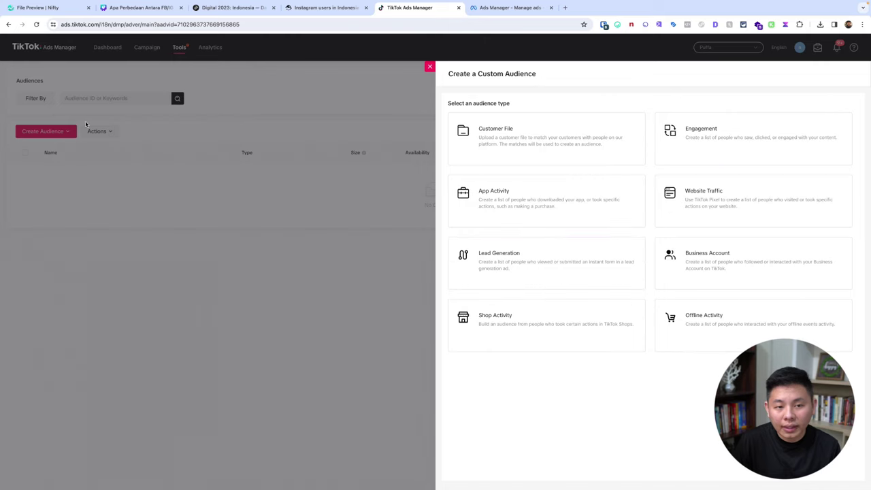
Step: Leave the Custom Audience form and open the Lookalike Audience creation form to view its source, placement, location and size settings
left_click(87, 124)
mouse_move(61, 133)
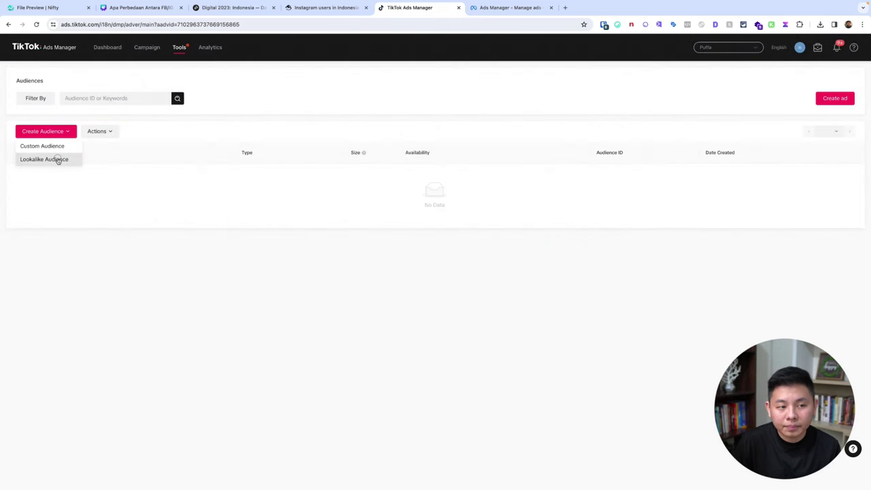
left_click(59, 160)
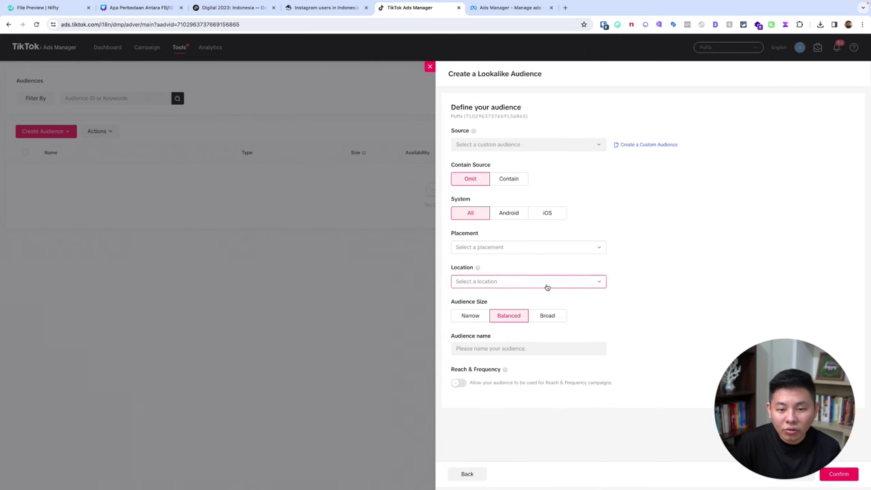
Step: Switch to Meta Ads Manager and open its Audiences list
left_click(526, 14)
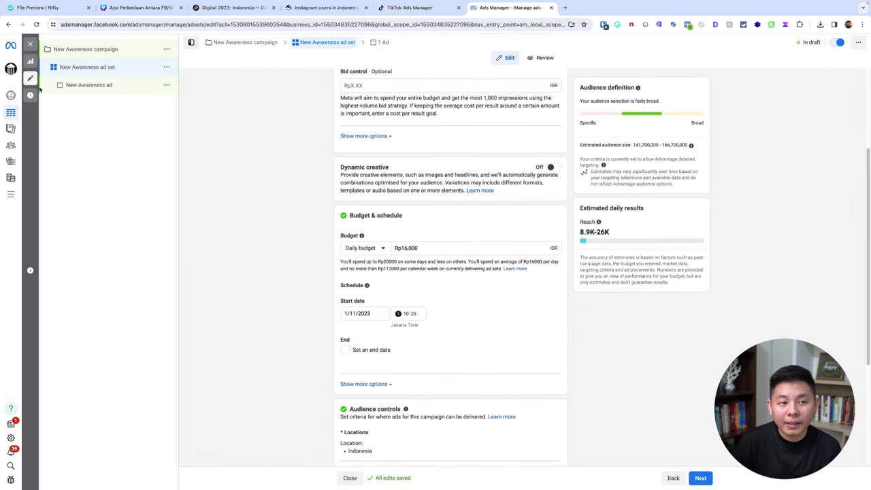
mouse_move(11, 144)
left_click(64, 146)
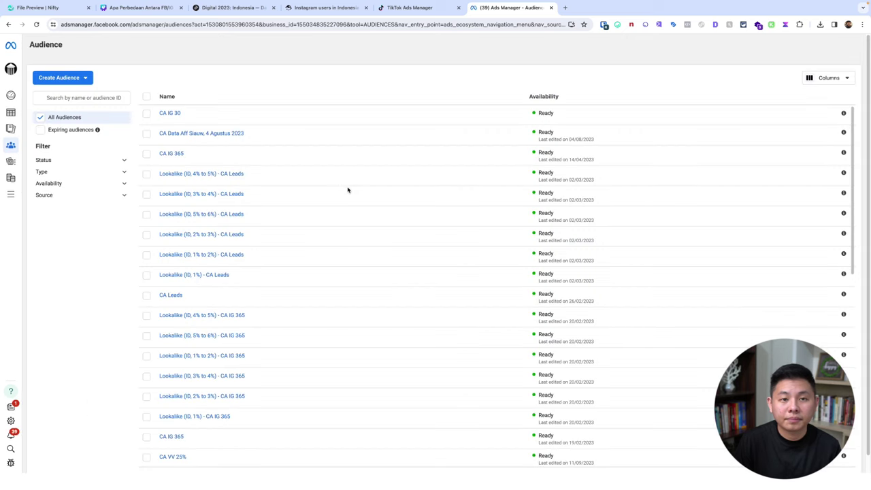
Step: Select the CA IG 30 audience, examine the Lookalike Audience form's location and percentage size options, and close the form without creating an audience
left_click(146, 113)
left_click(208, 78)
left_click(216, 95)
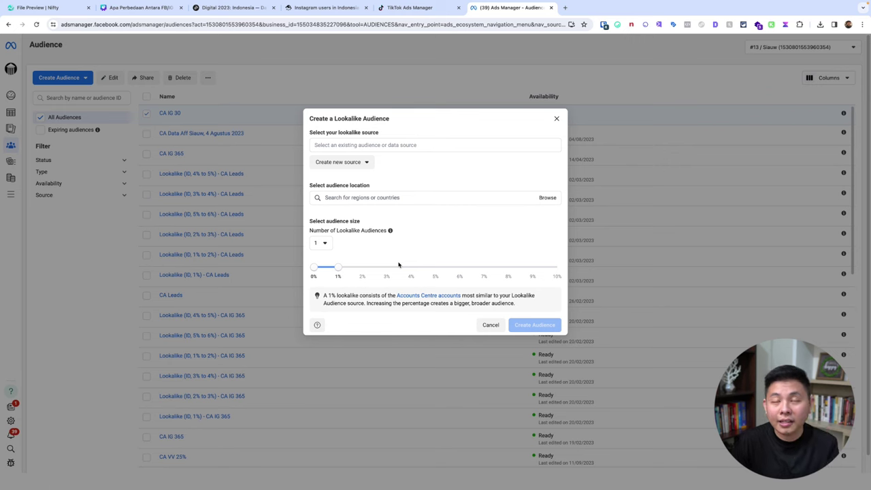
left_click(605, 115)
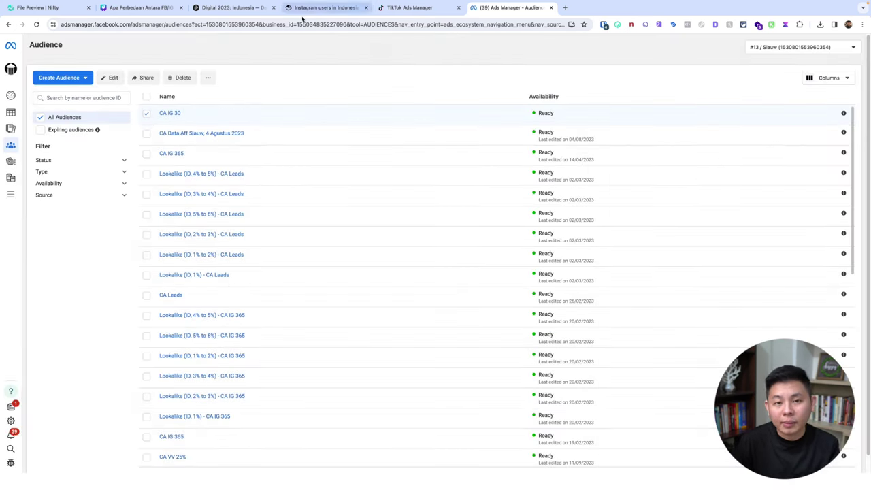
Step: Switch to the Canva presentation and show the "5 Hal yang Kita Bandingkan" slide in full screen
left_click(169, 11)
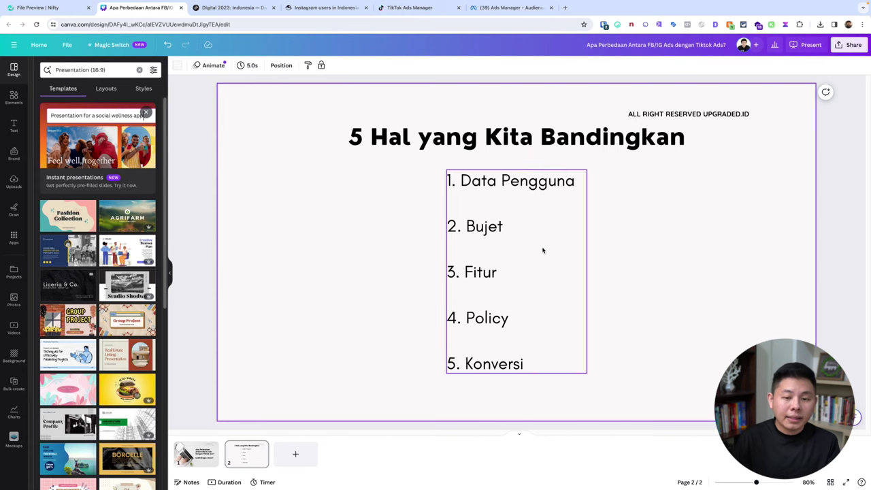
left_click_drag(450, 335, 517, 331)
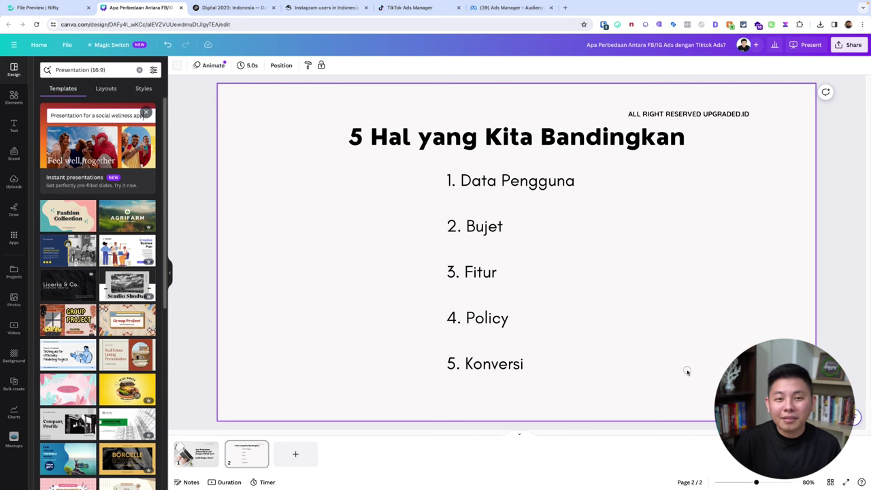
left_click(846, 482)
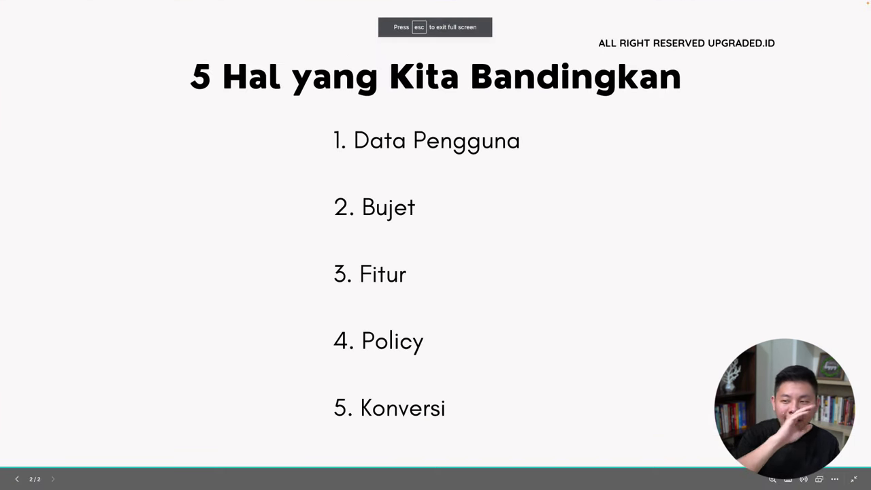